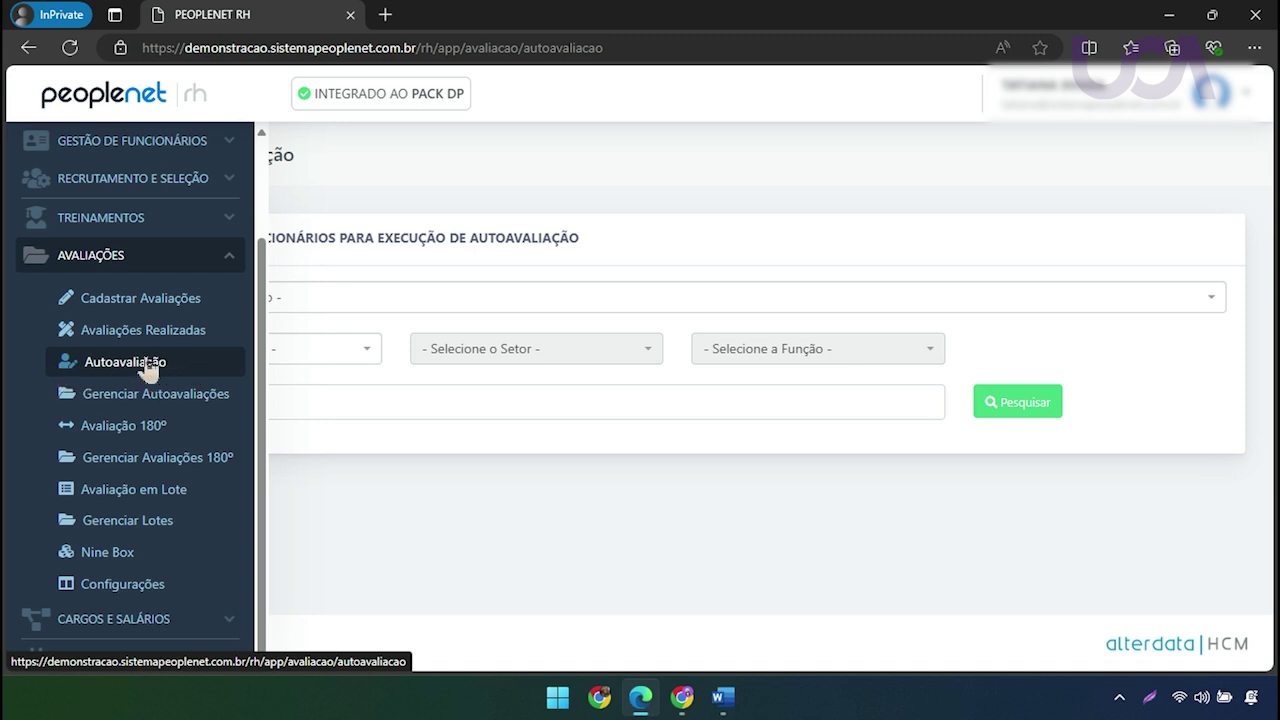
Go to Avaliações > Autoavaliação in the PeopleNet RH sidebar
{"action": "left_click", "coordinate": [343, 300]}
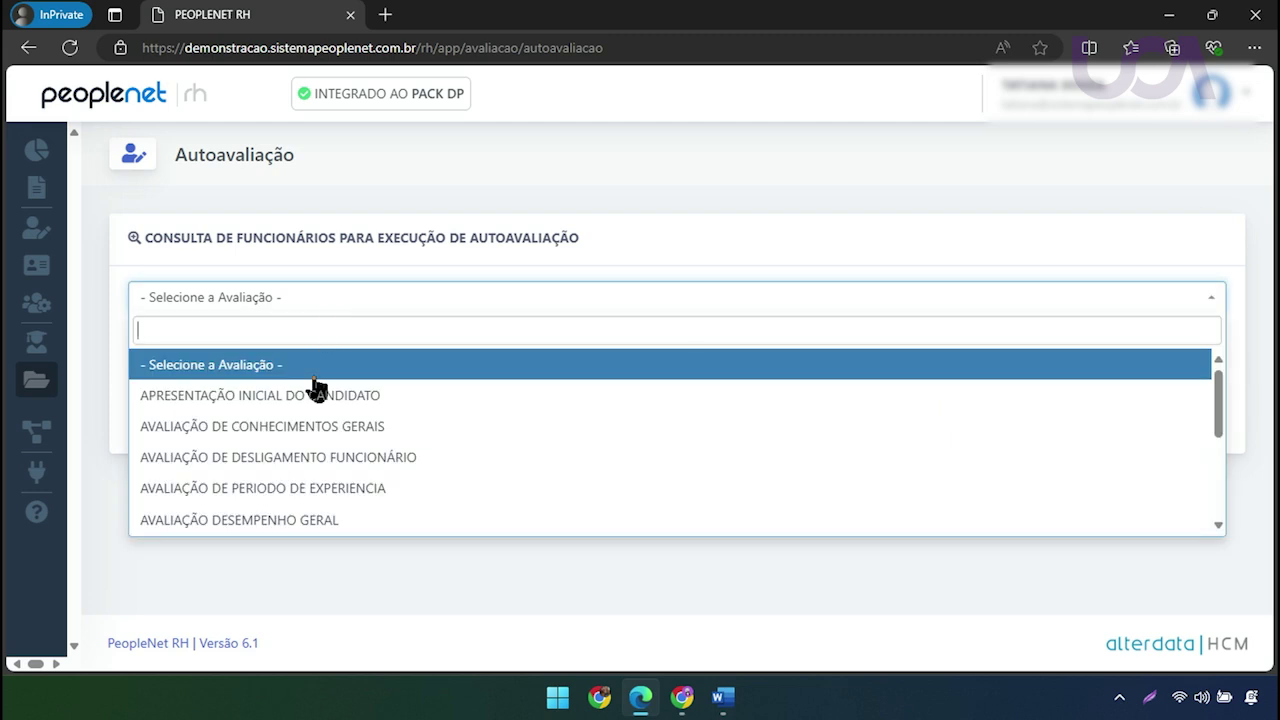
Select AVALIAÇÃO DESEMPENHO GERAL as the evaluation, replacing AVALIAÇÃO POTENCIAL
{"action": "scroll", "coordinate": [295, 455], "scroll_direction": "down", "scroll_amount": 1}
{"action": "scroll", "coordinate": [295, 455], "scroll_direction": "down", "scroll_amount": 3}
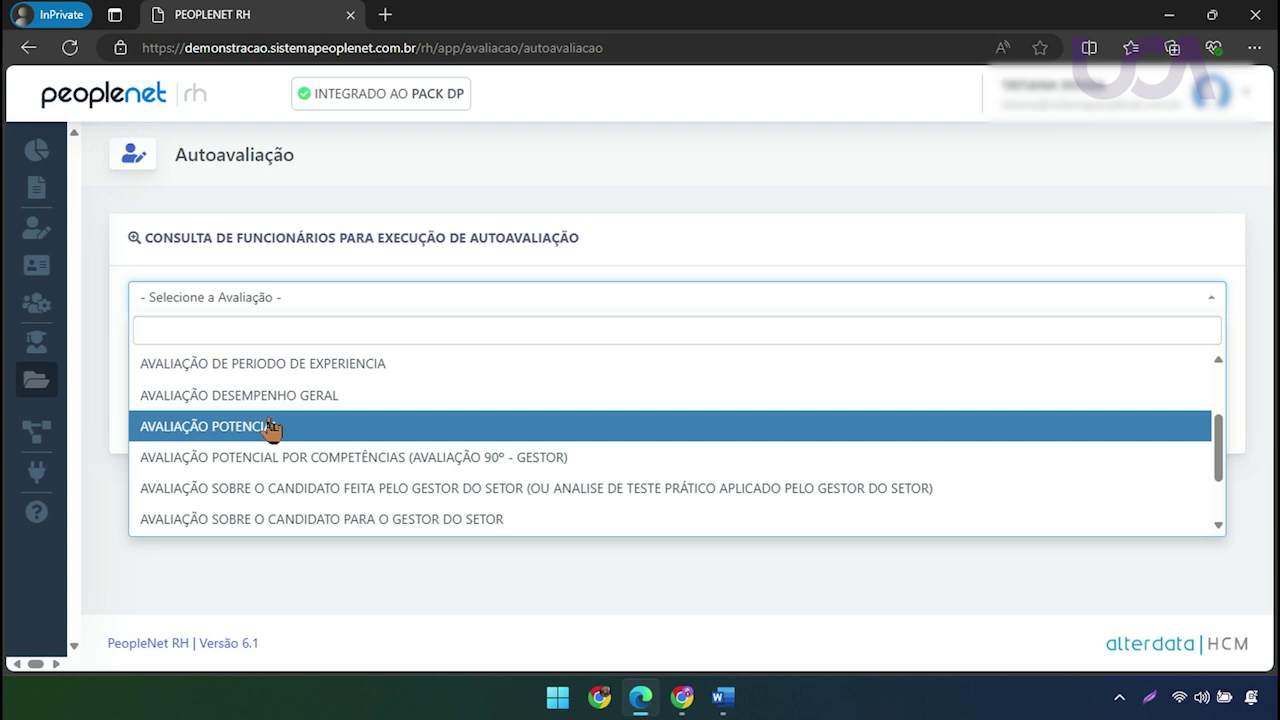
{"action": "left_click", "coordinate": [268, 428]}
{"action": "left_click", "coordinate": [320, 292]}
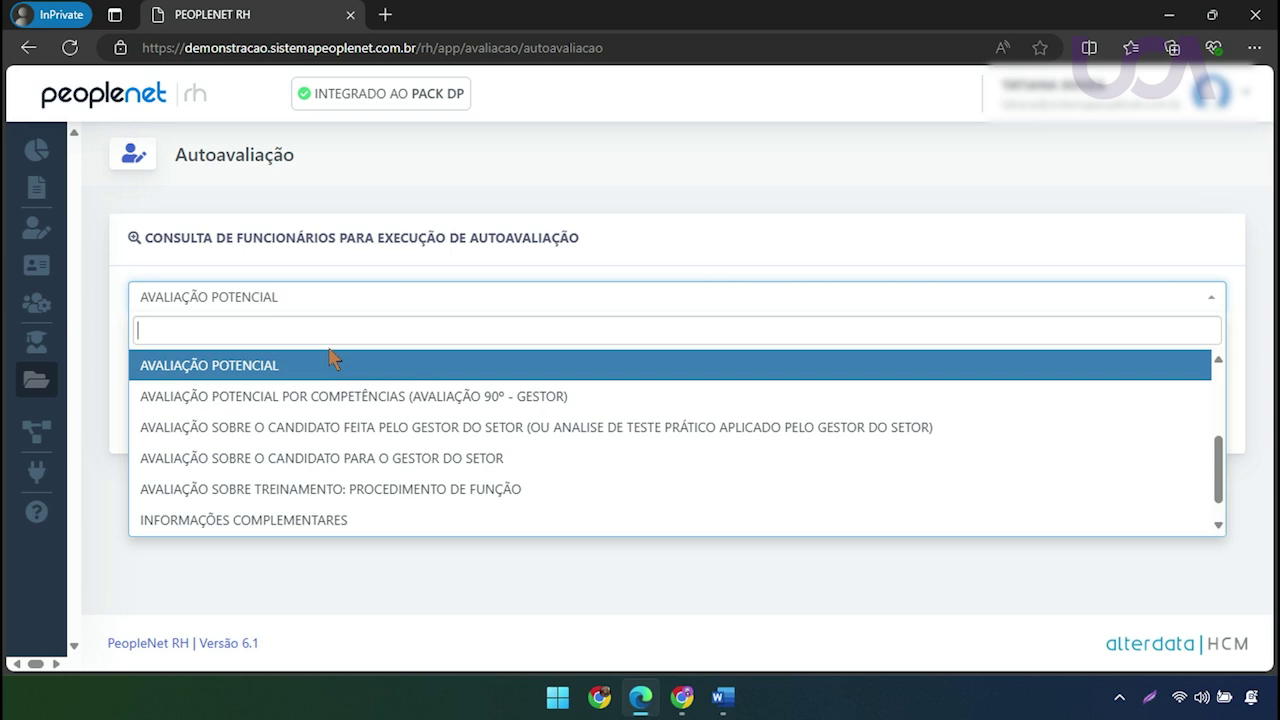
{"action": "type", "text": "DES"}
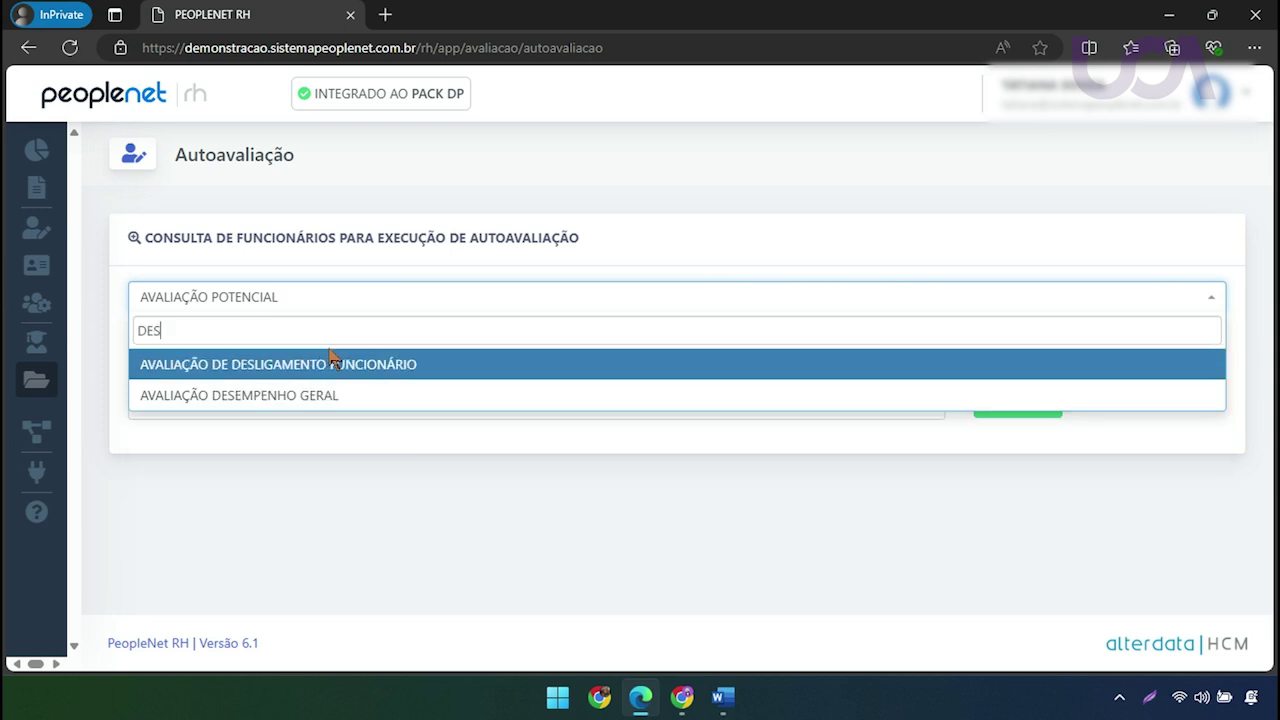
{"action": "left_click", "coordinate": [297, 396]}
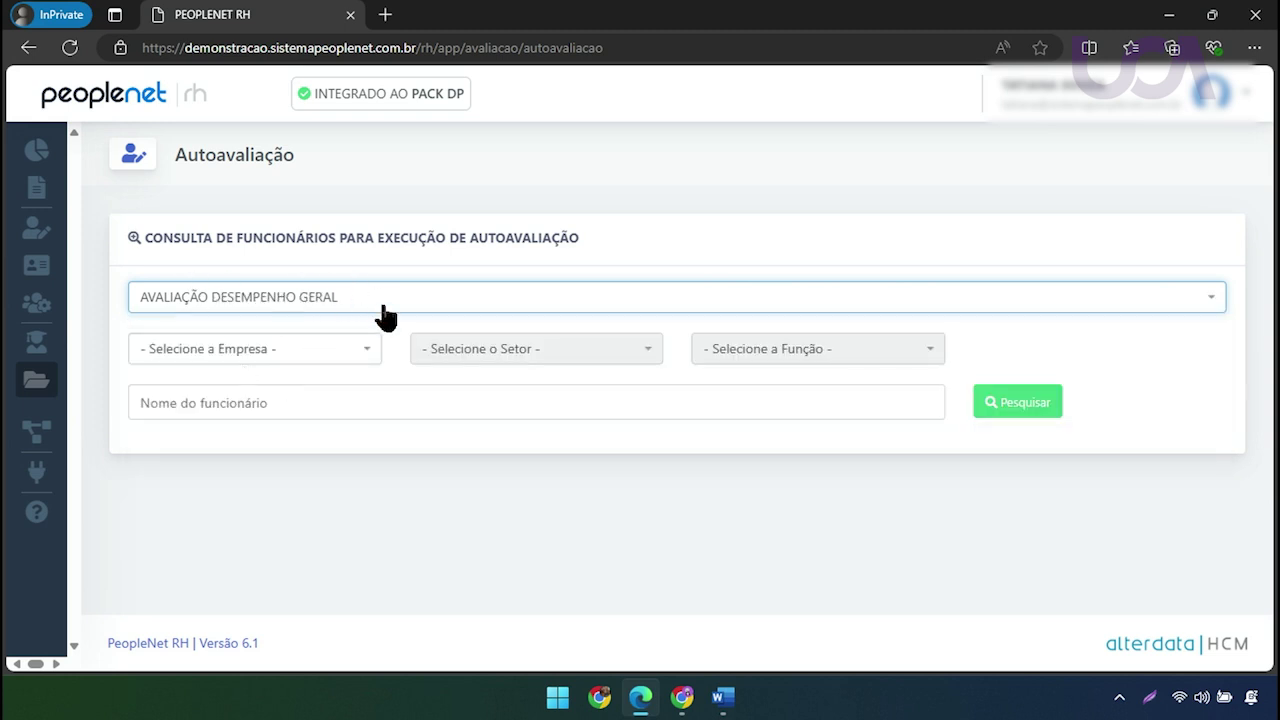
Select INTEGRAÇÃO PEOPLENET as the company instead of PEOPLENET RH
{"action": "left_click", "coordinate": [356, 360]}
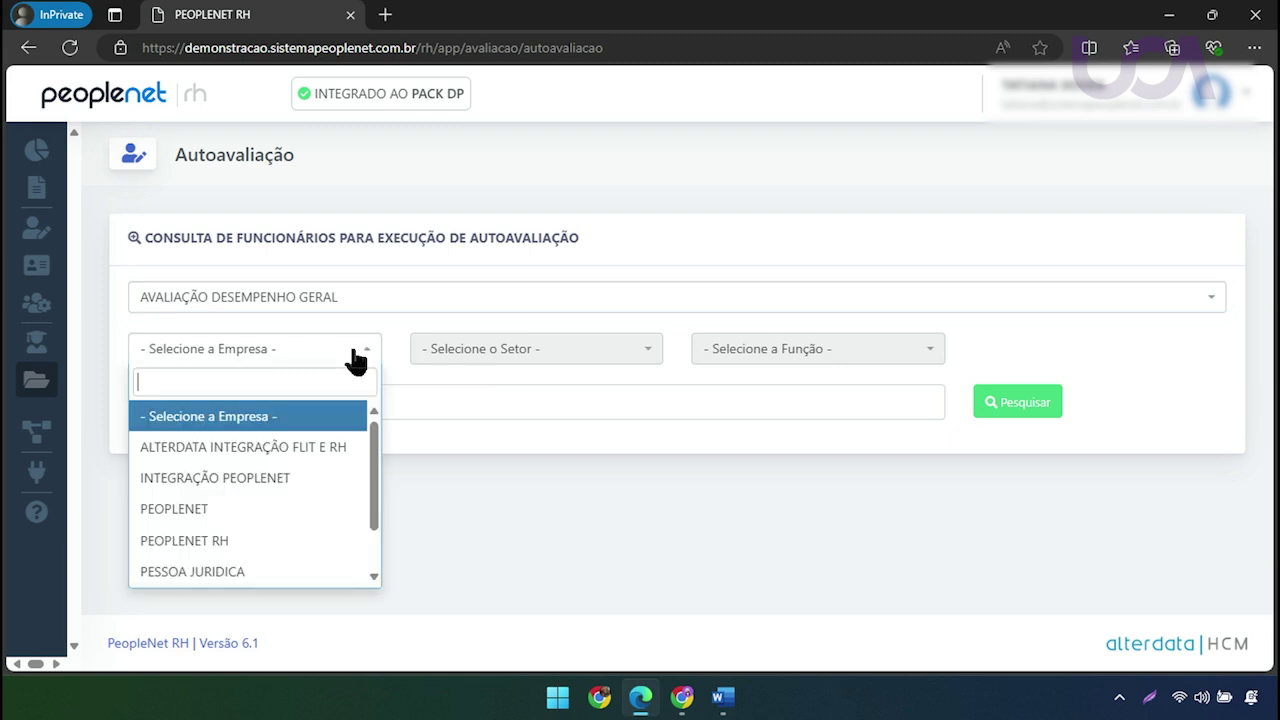
{"action": "left_click", "coordinate": [242, 540]}
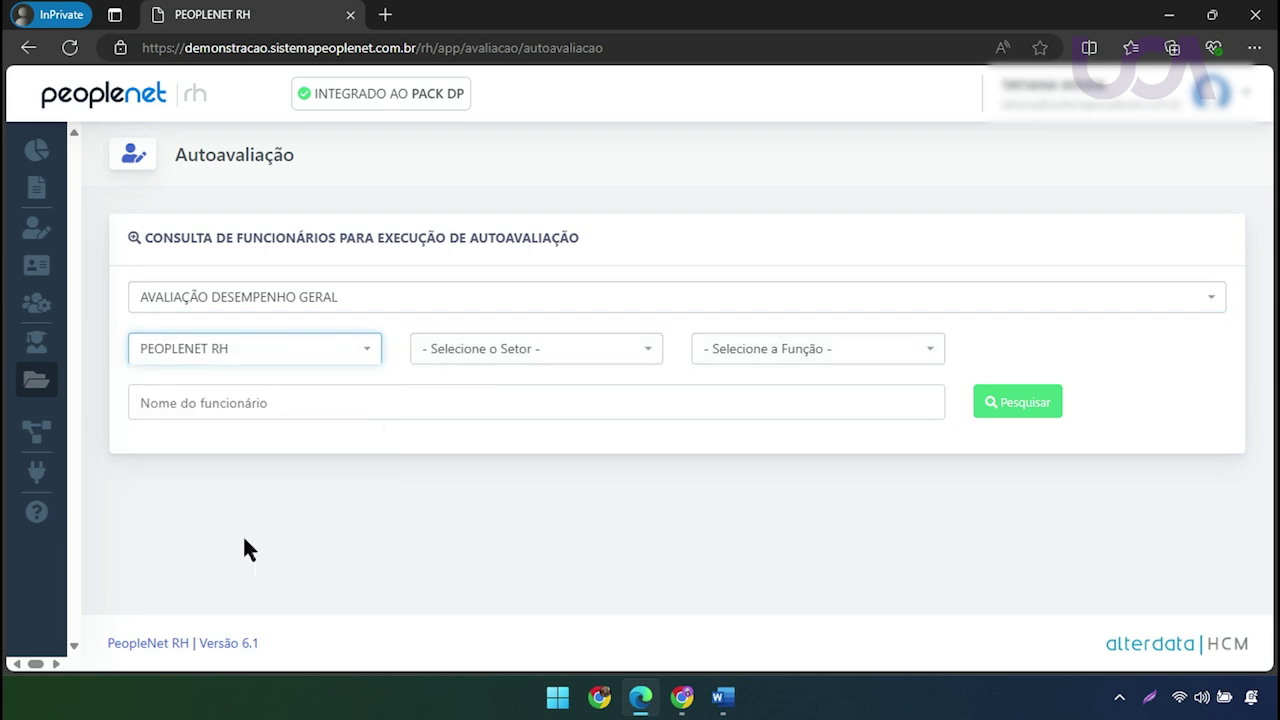
{"action": "left_click", "coordinate": [286, 350]}
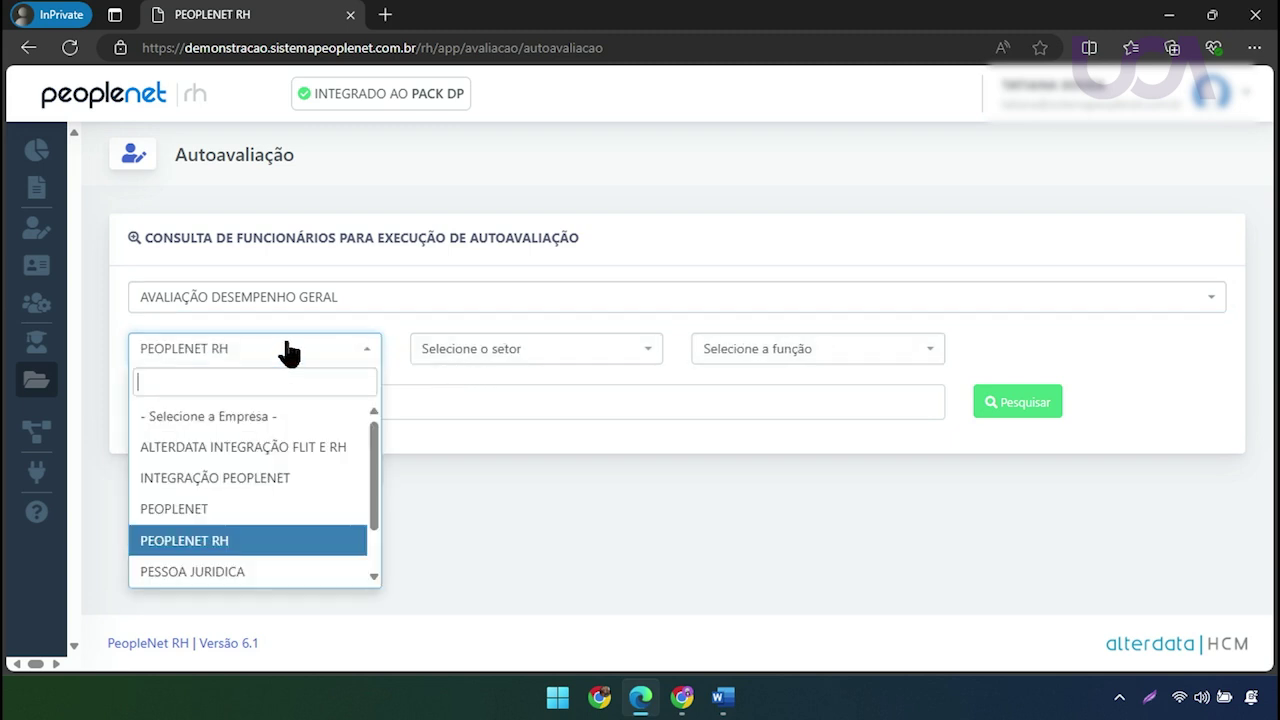
{"action": "left_click", "coordinate": [251, 482]}
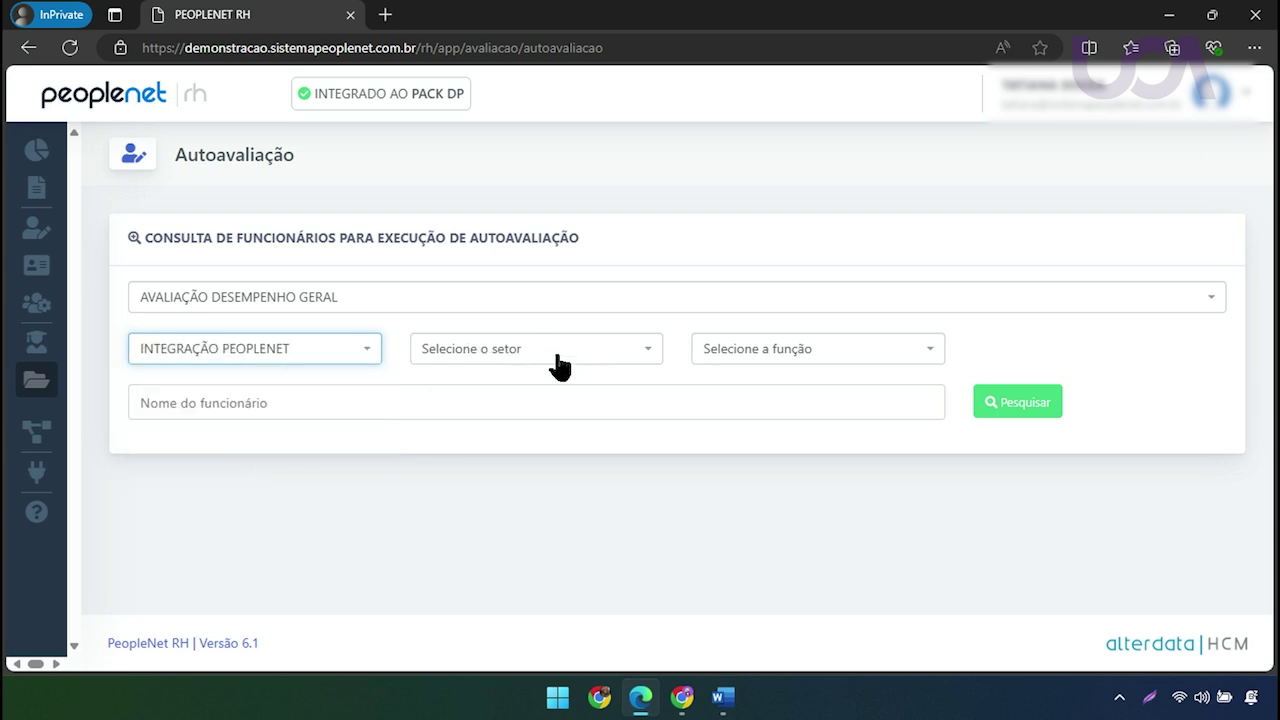
Search the employees and tick the third one, an Atendente Comercial in Suporte
{"action": "left_click", "coordinate": [1046, 412]}
{"action": "scroll", "coordinate": [447, 445], "scroll_direction": "down", "scroll_amount": 4}
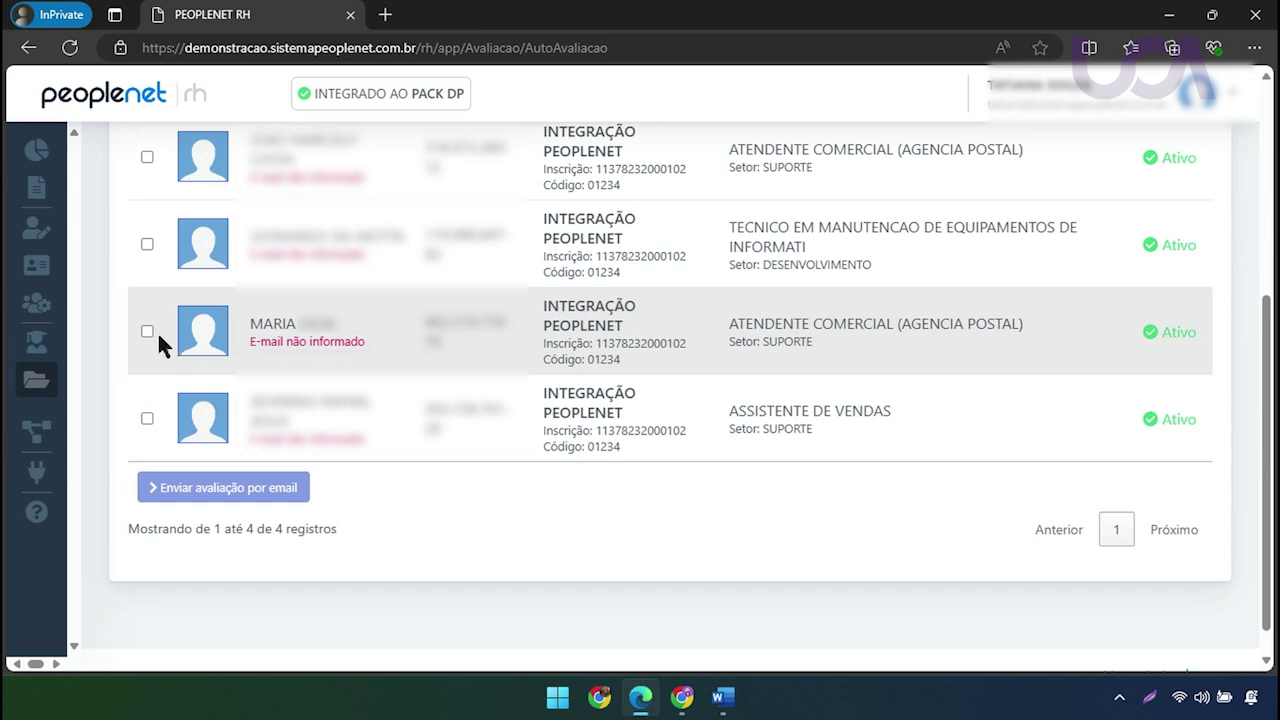
{"action": "left_click", "coordinate": [147, 332]}
Highlight the employee's e-mail-not-informed notice and focus the employee name search box
{"action": "scroll", "coordinate": [513, 395], "scroll_direction": "up", "scroll_amount": 2}
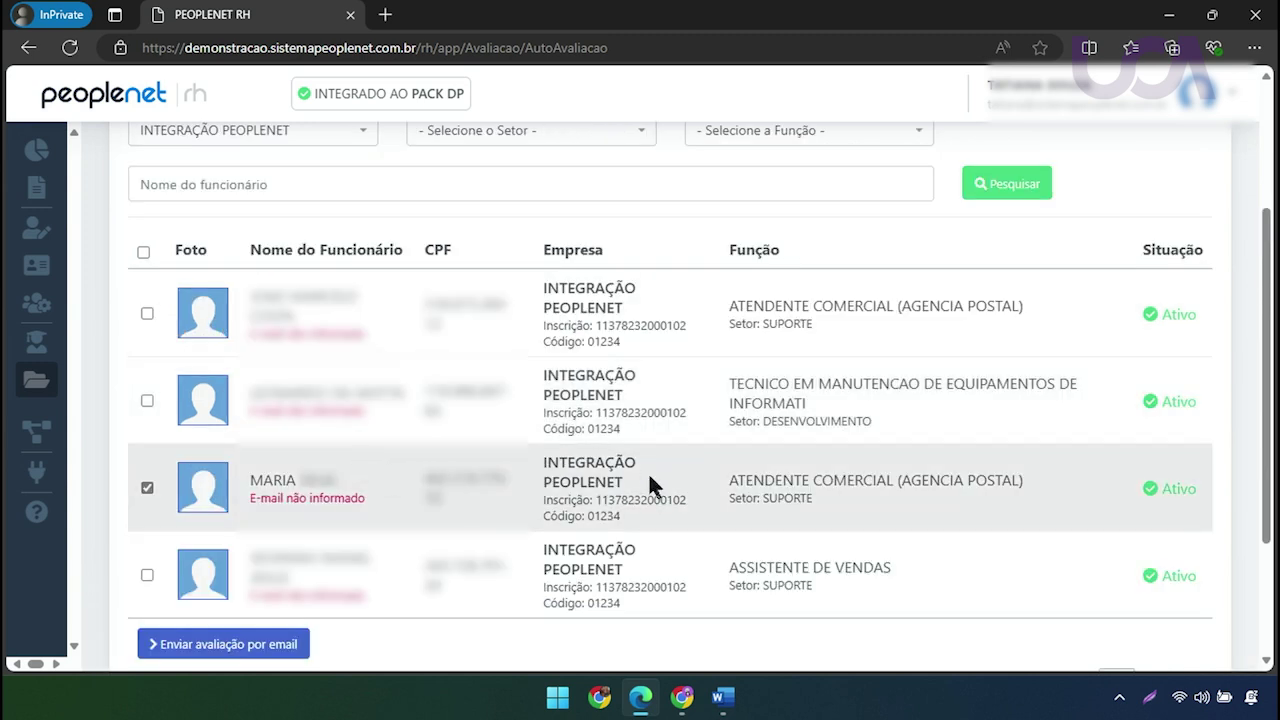
{"action": "left_click_drag", "start_coordinate": [250, 497], "coordinate": [370, 500]}
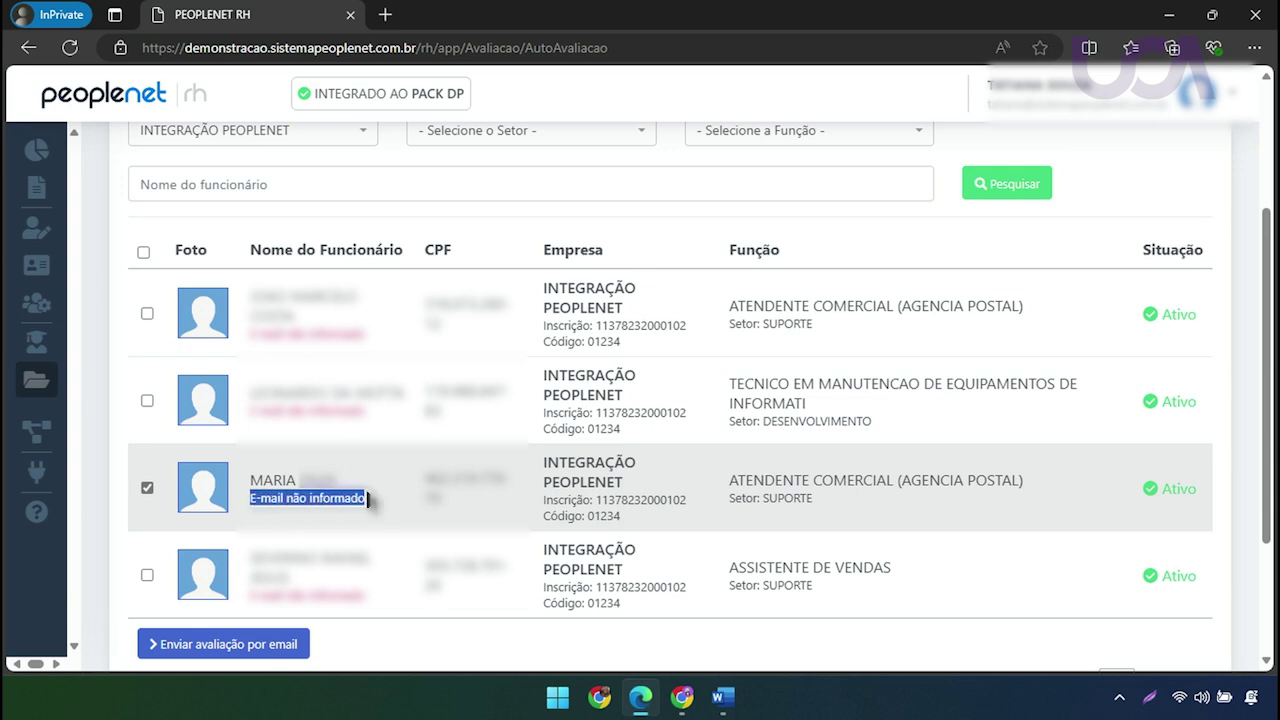
{"action": "left_click", "coordinate": [373, 212]}
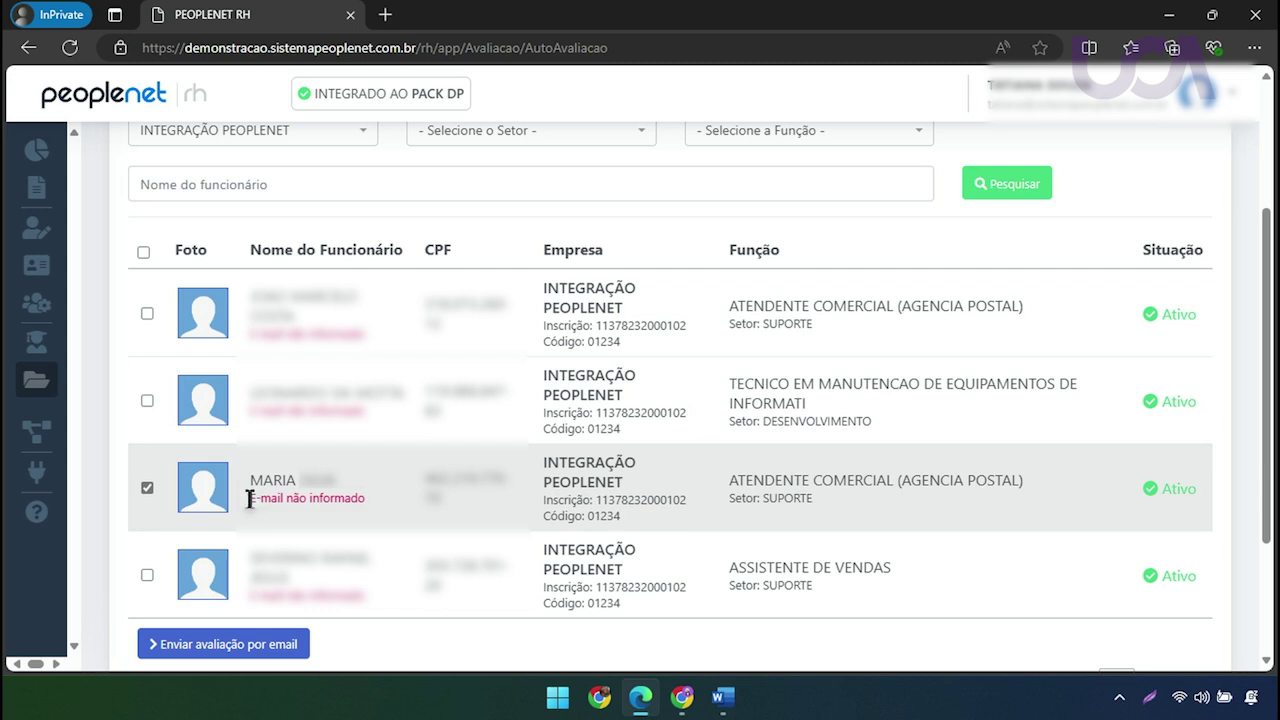
{"action": "left_click_drag", "start_coordinate": [249, 498], "coordinate": [372, 502]}
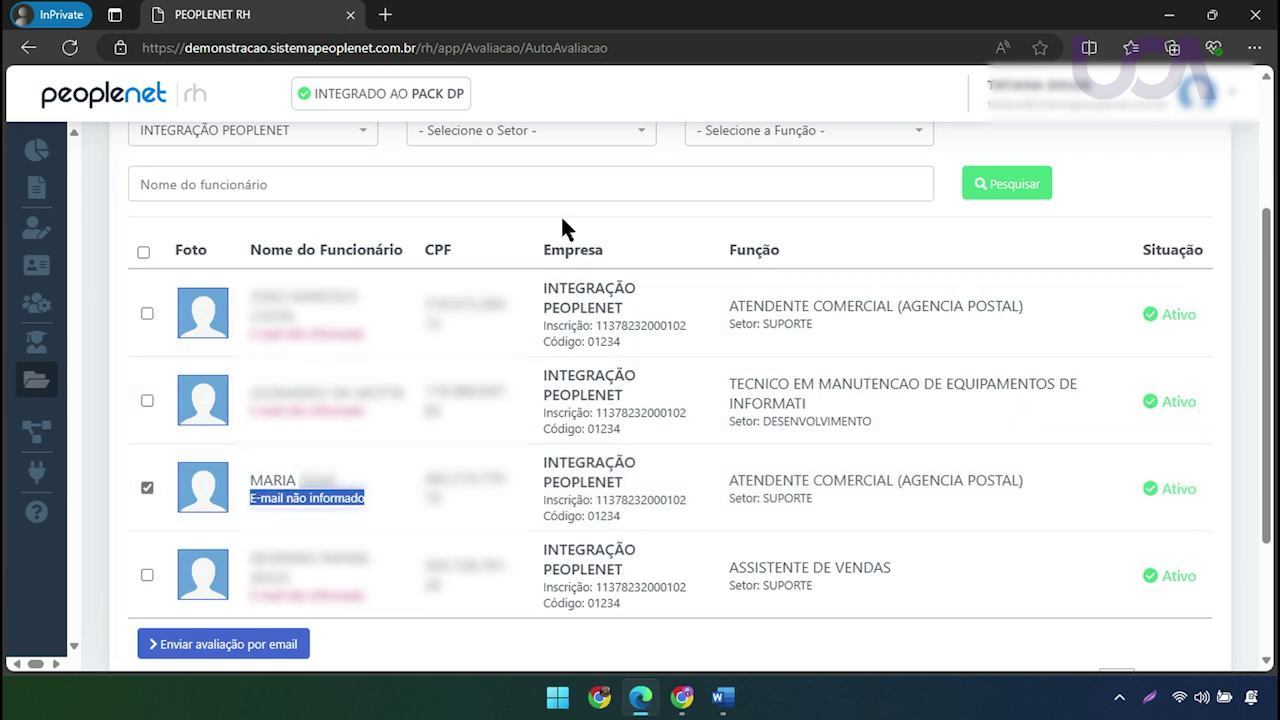
{"action": "left_click", "coordinate": [562, 220]}
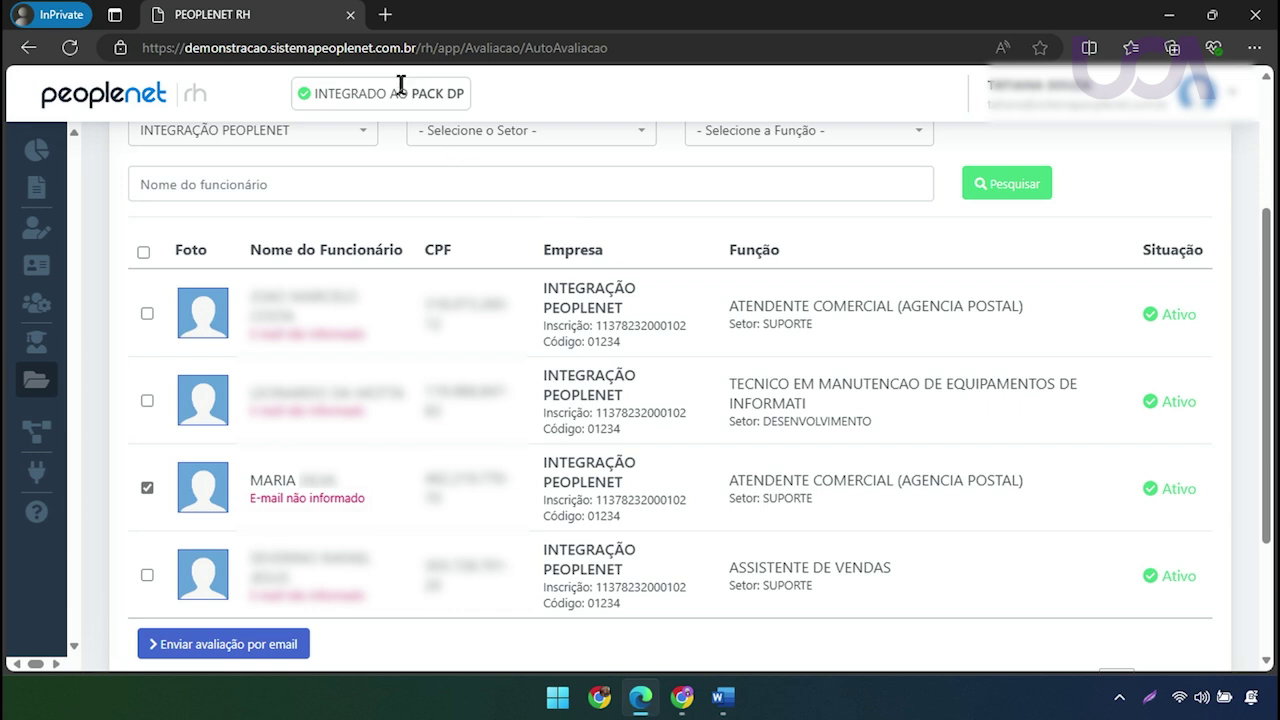
{"action": "left_click_drag", "start_coordinate": [401, 90], "coordinate": [462, 92]}
{"action": "left_click", "coordinate": [362, 192]}
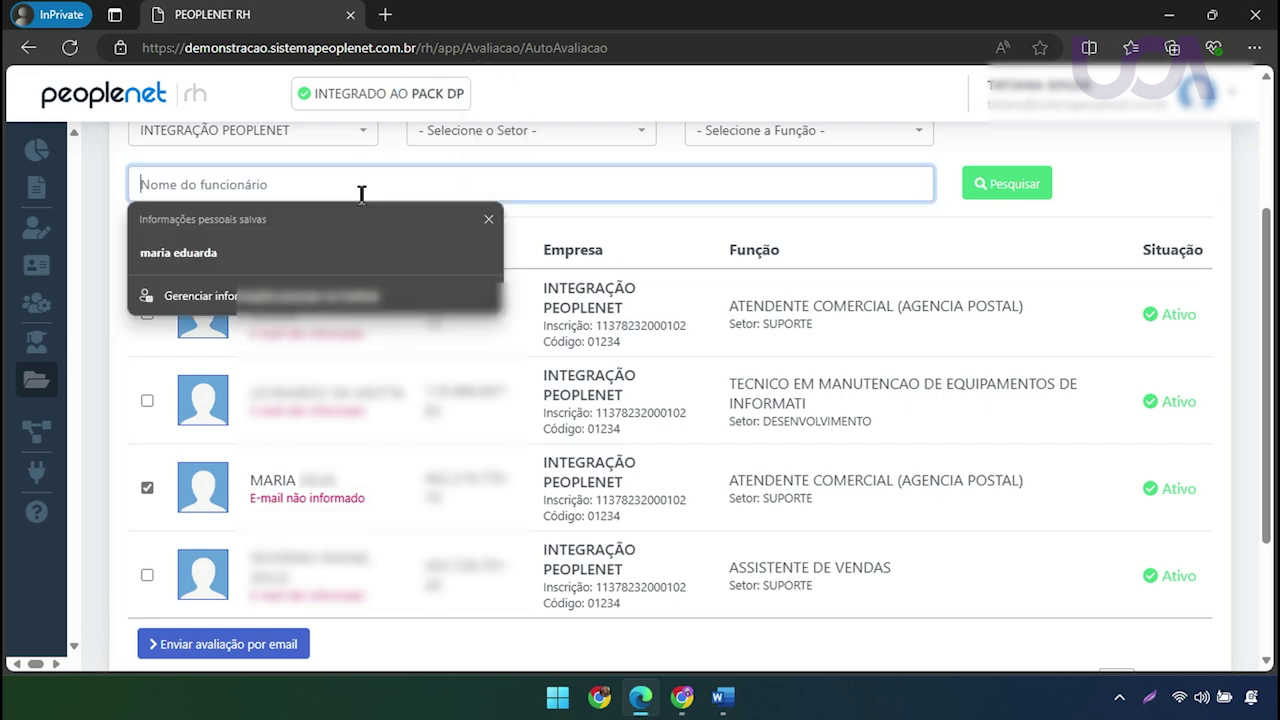
{"action": "left_click", "coordinate": [621, 232]}
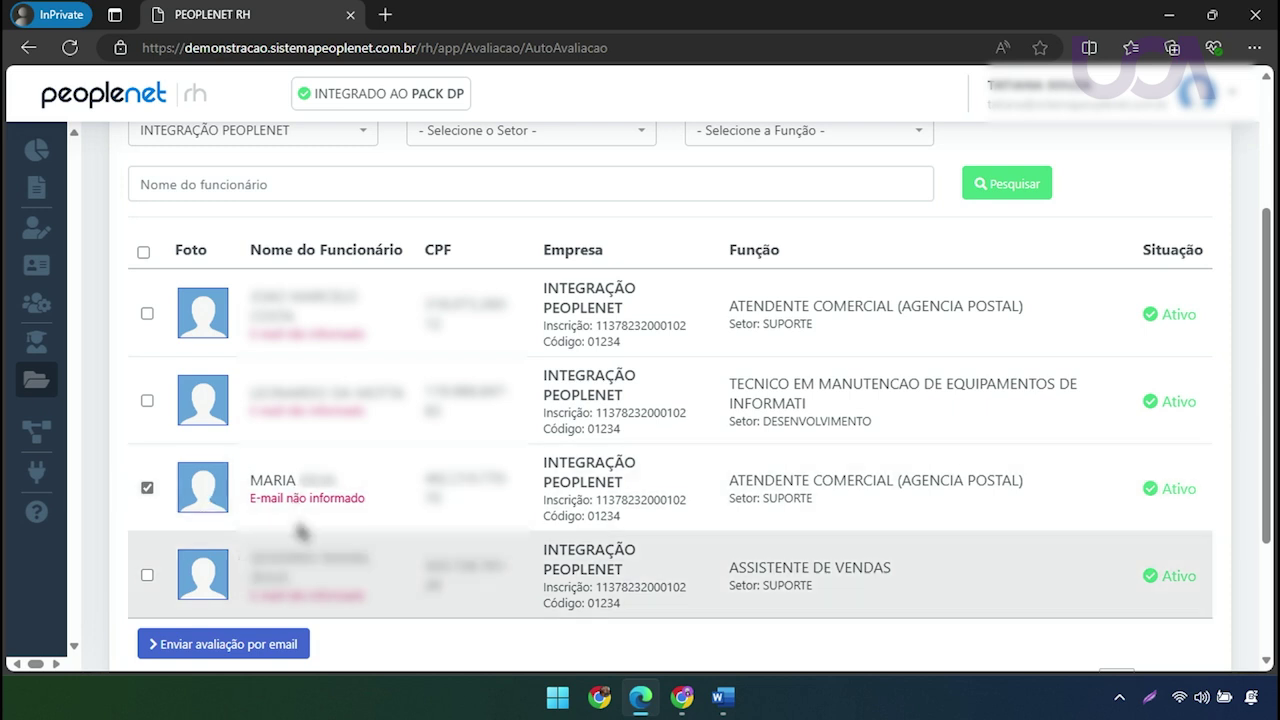
{"action": "left_click", "coordinate": [298, 656]}
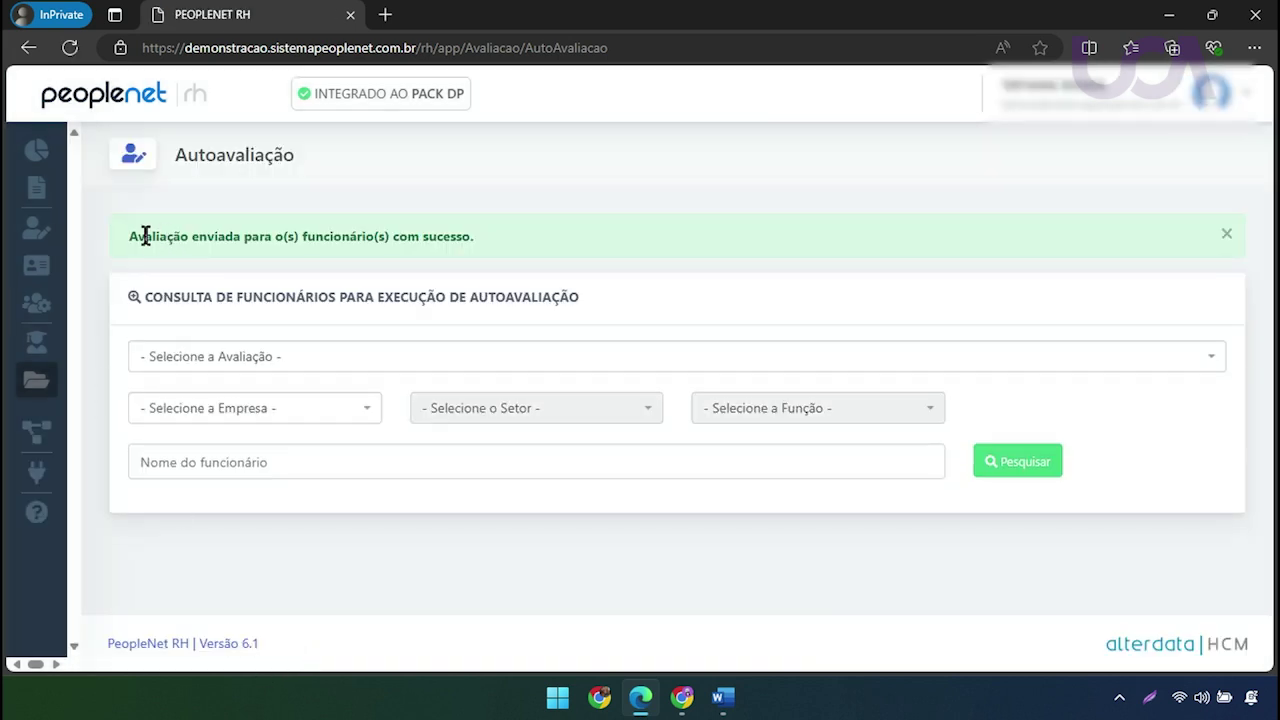
Highlight the success message confirming the evaluation was e-mailed to the employee
{"action": "left_click_drag", "start_coordinate": [139, 236], "coordinate": [484, 231]}
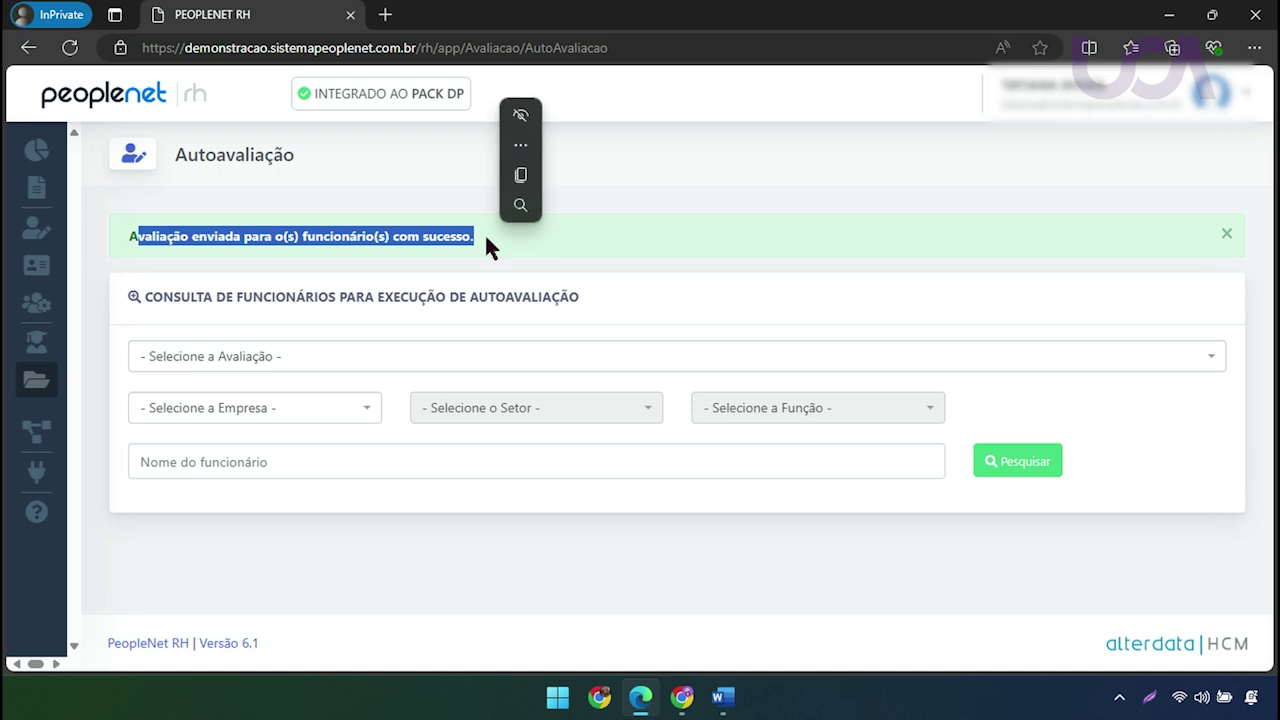
{"action": "left_click", "coordinate": [803, 188]}
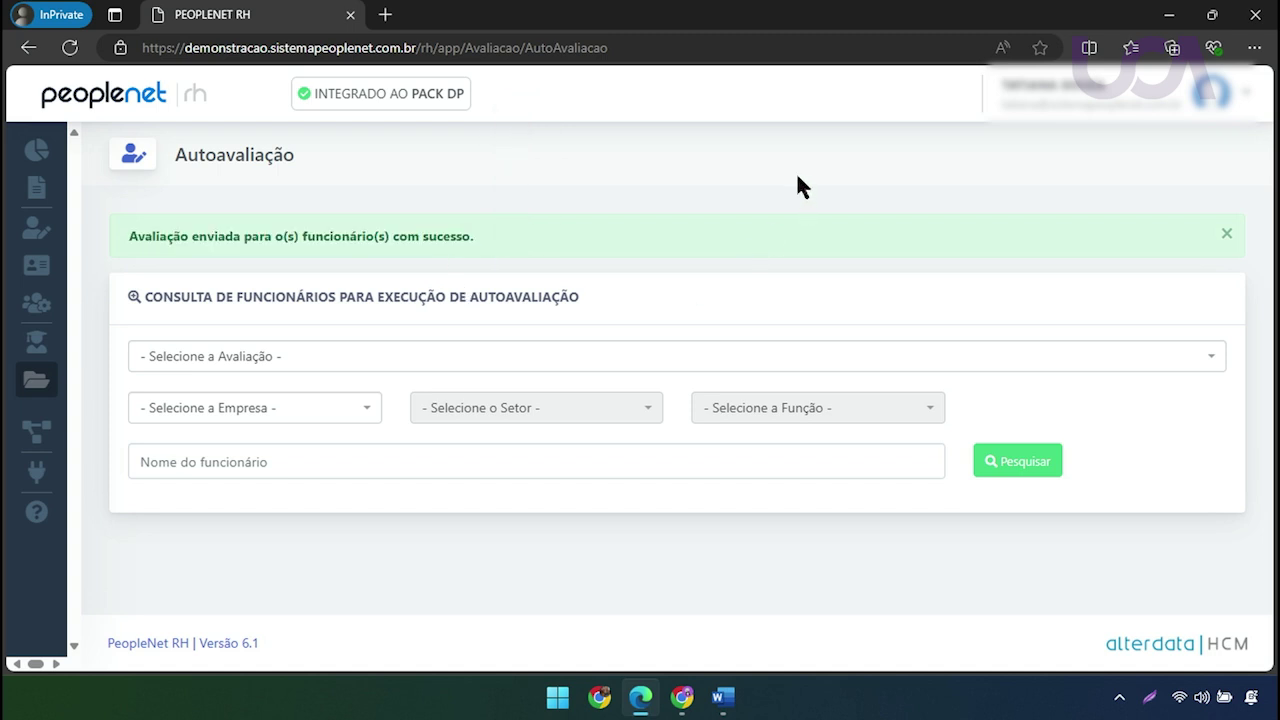
{"action": "mouse_move", "coordinate": [52, 381]}
{"action": "mouse_move", "coordinate": [86, 429]}
{"action": "left_click_drag", "start_coordinate": [145, 238], "coordinate": [438, 242]}
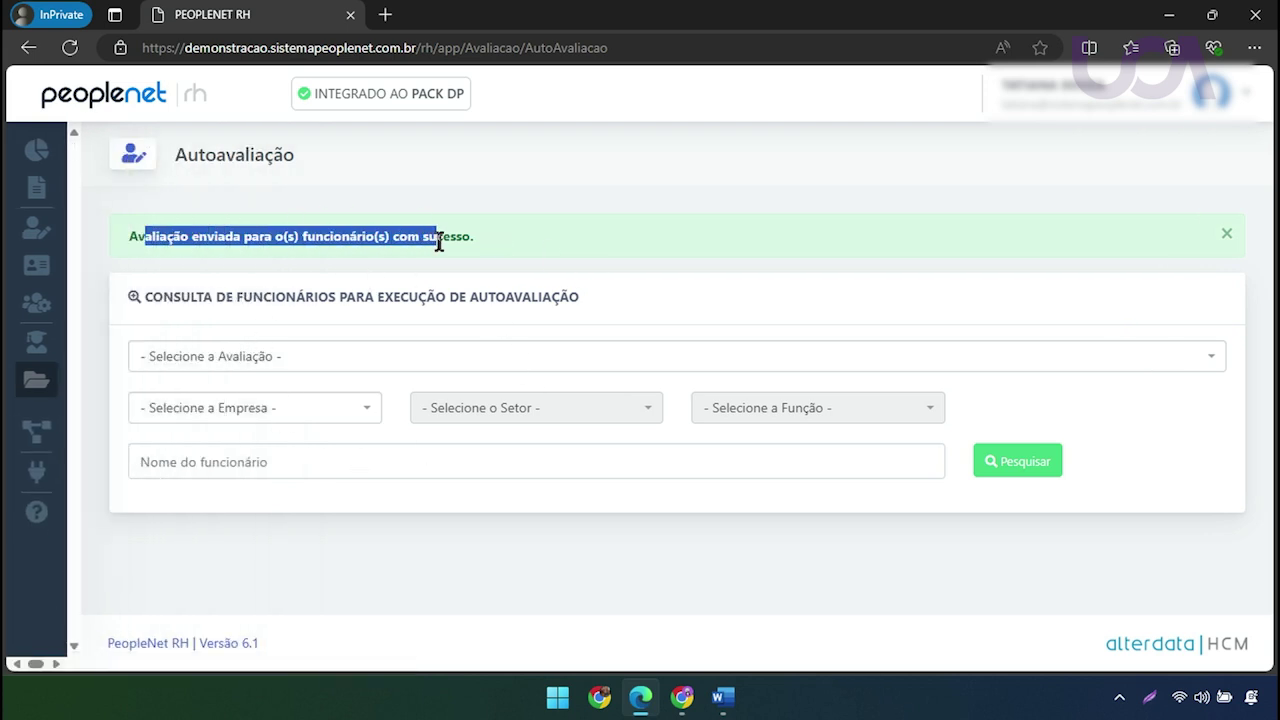
{"action": "mouse_move", "coordinate": [106, 394]}
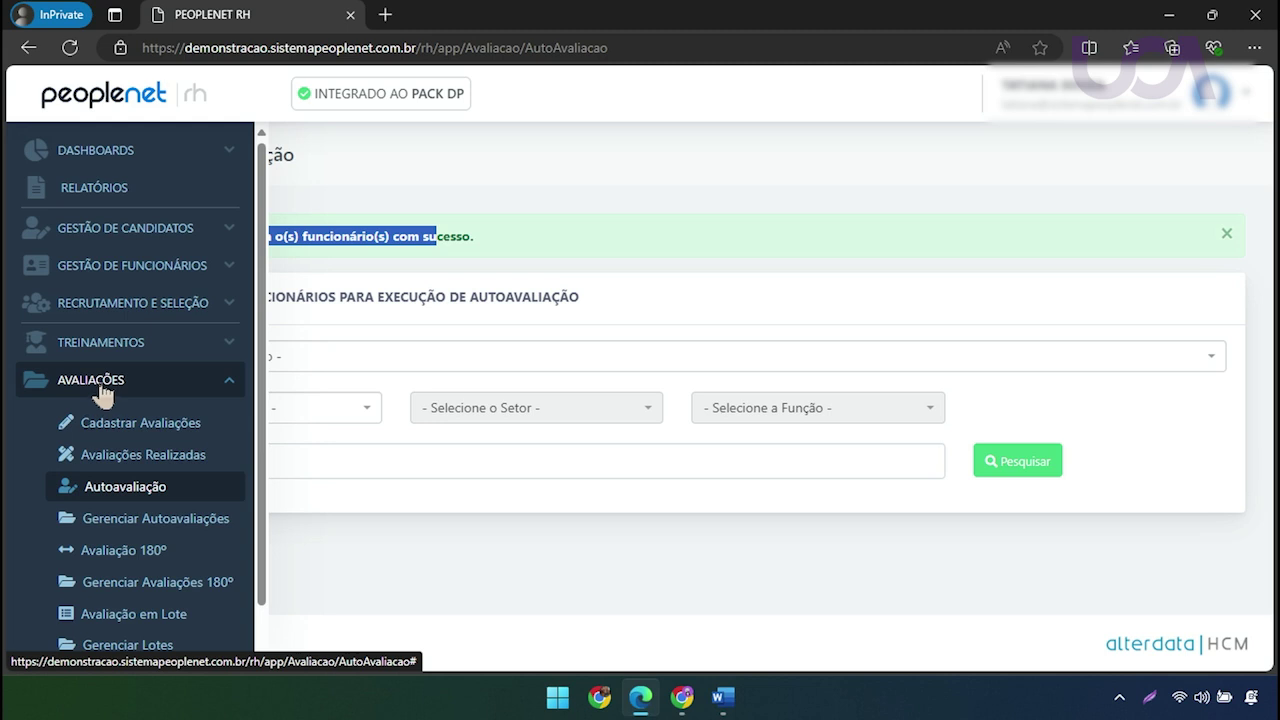
Open Gerenciar Autoavaliações and list the AVALIAÇÃO DESEMPENHO GERAL self-evaluations
{"action": "scroll", "coordinate": [90, 515], "scroll_direction": "down", "scroll_amount": 2}
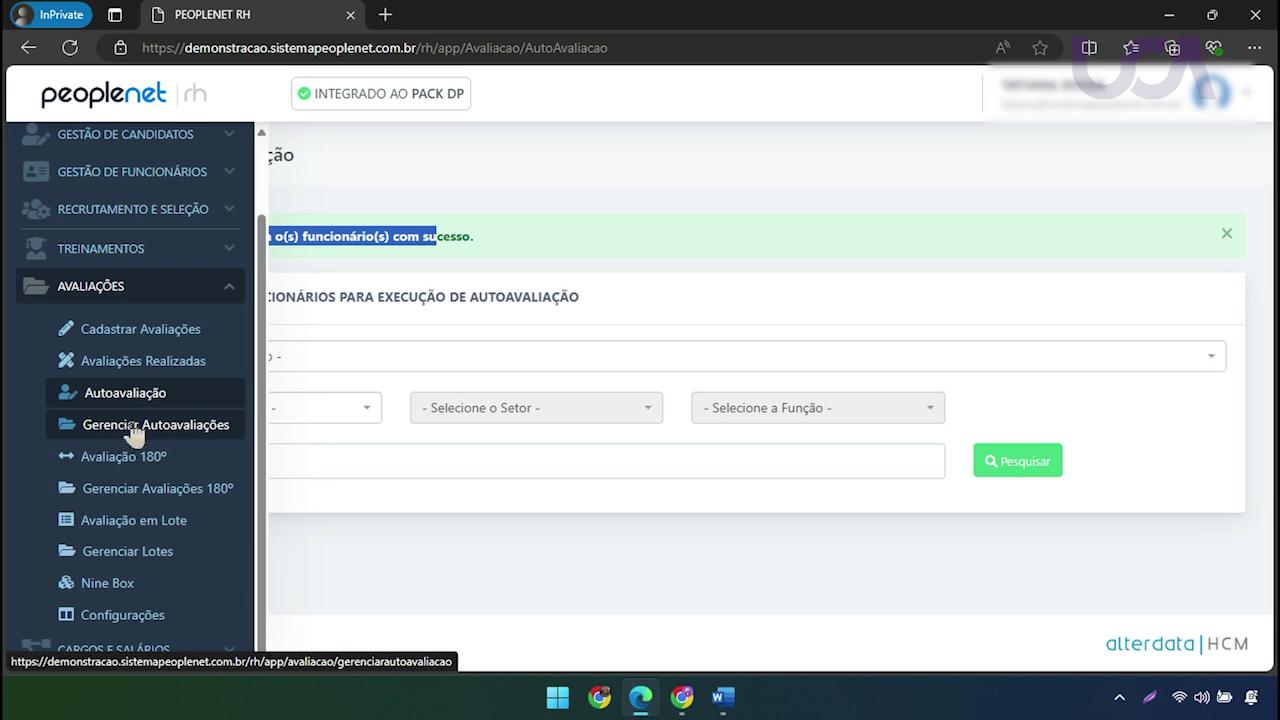
{"action": "left_click", "coordinate": [131, 428]}
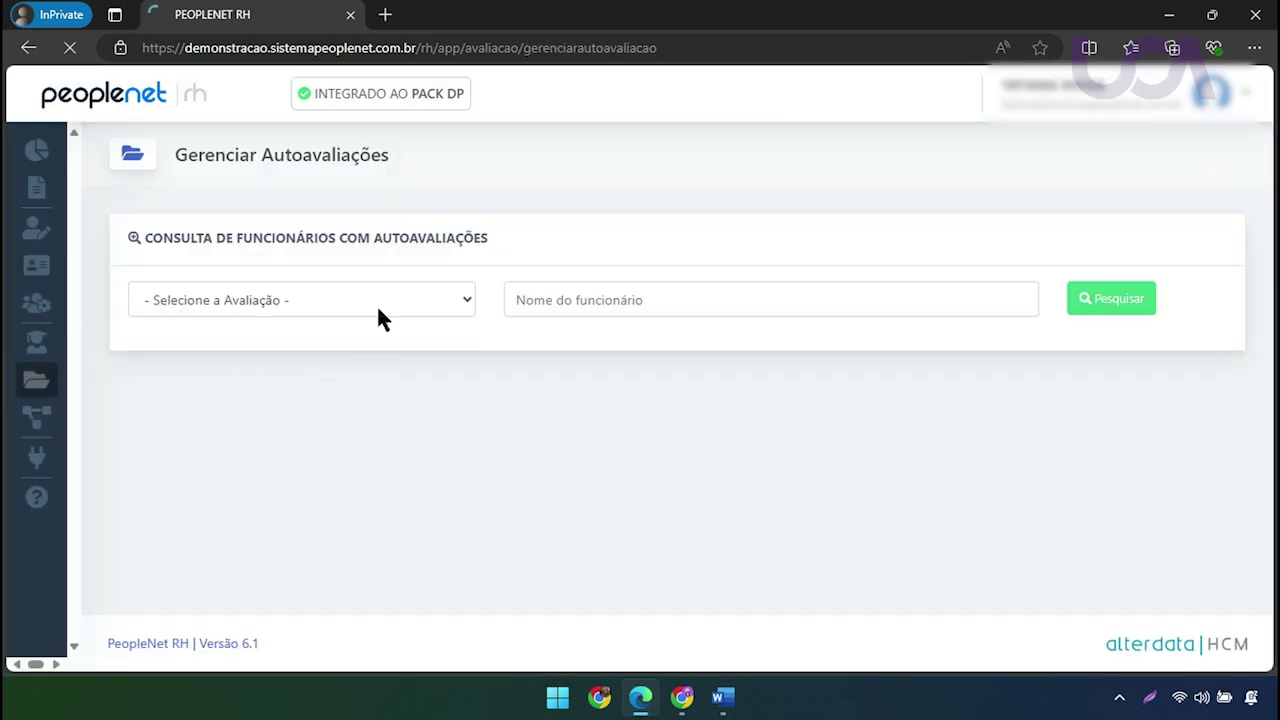
{"action": "left_click", "coordinate": [381, 311]}
{"action": "scroll", "coordinate": [346, 446], "scroll_direction": "down", "scroll_amount": 4}
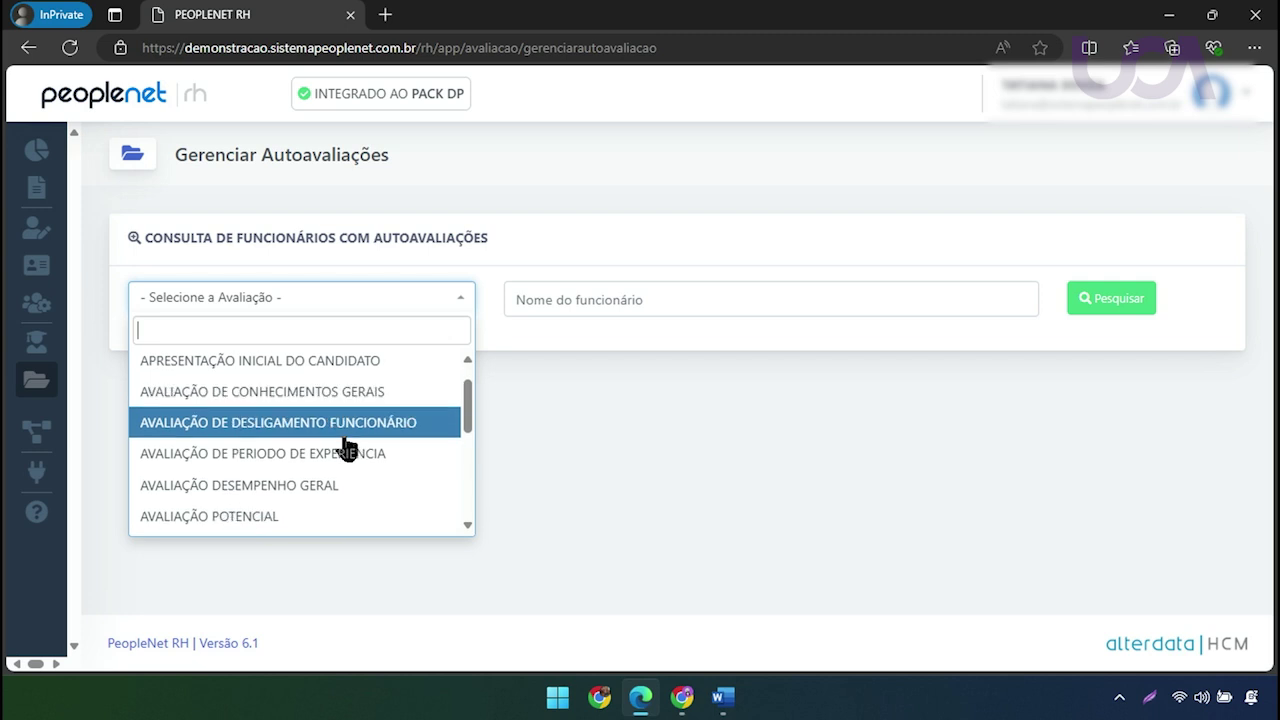
{"action": "type", "text": "DESE"}
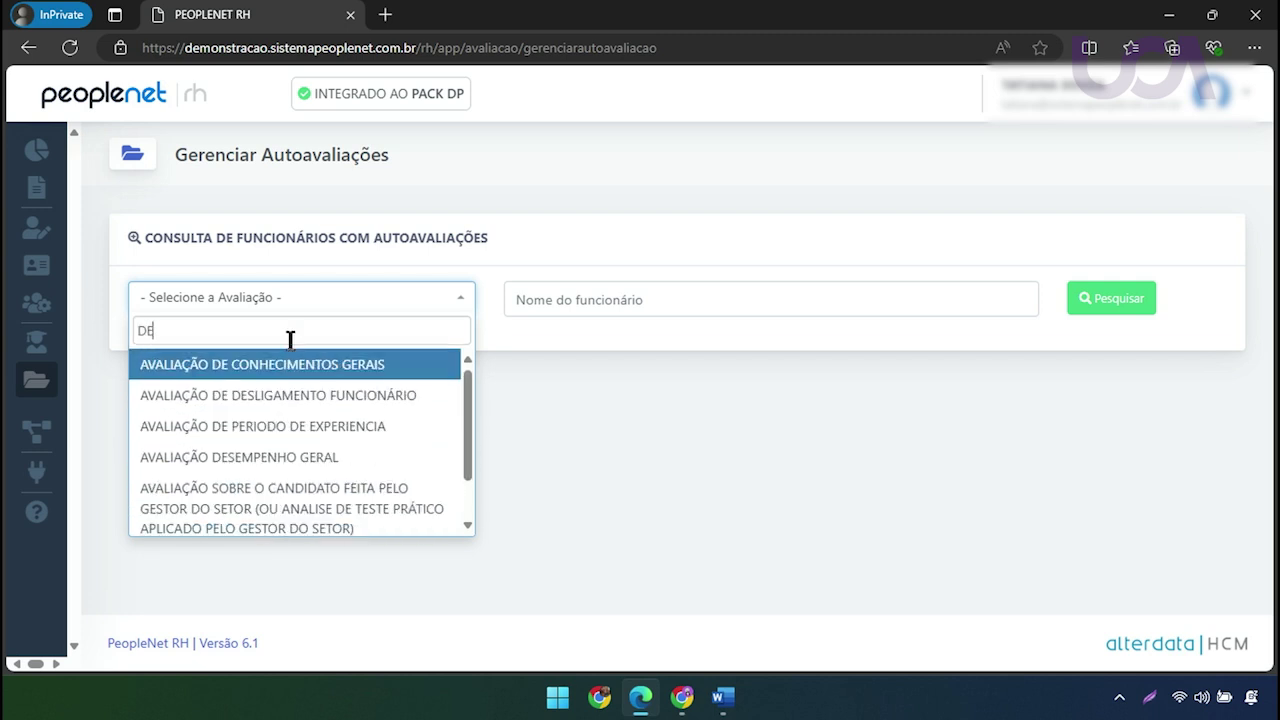
{"action": "left_click", "coordinate": [300, 366]}
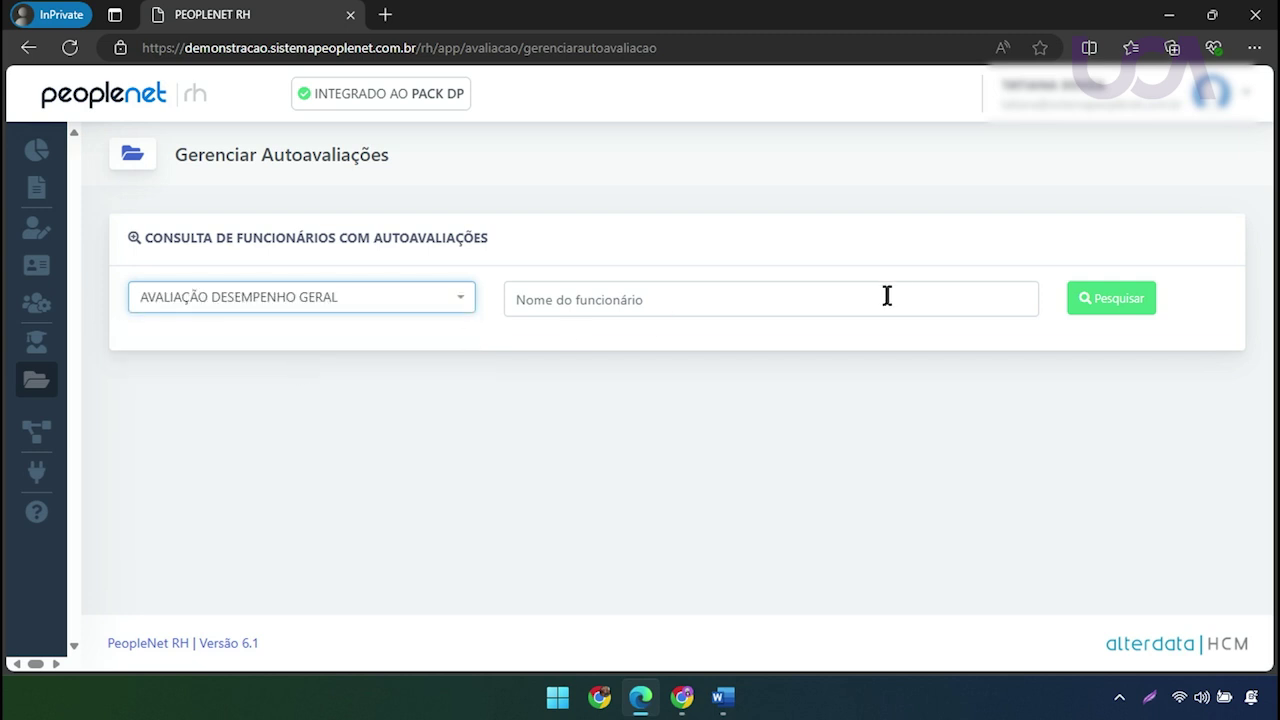
{"action": "left_click", "coordinate": [1145, 297]}
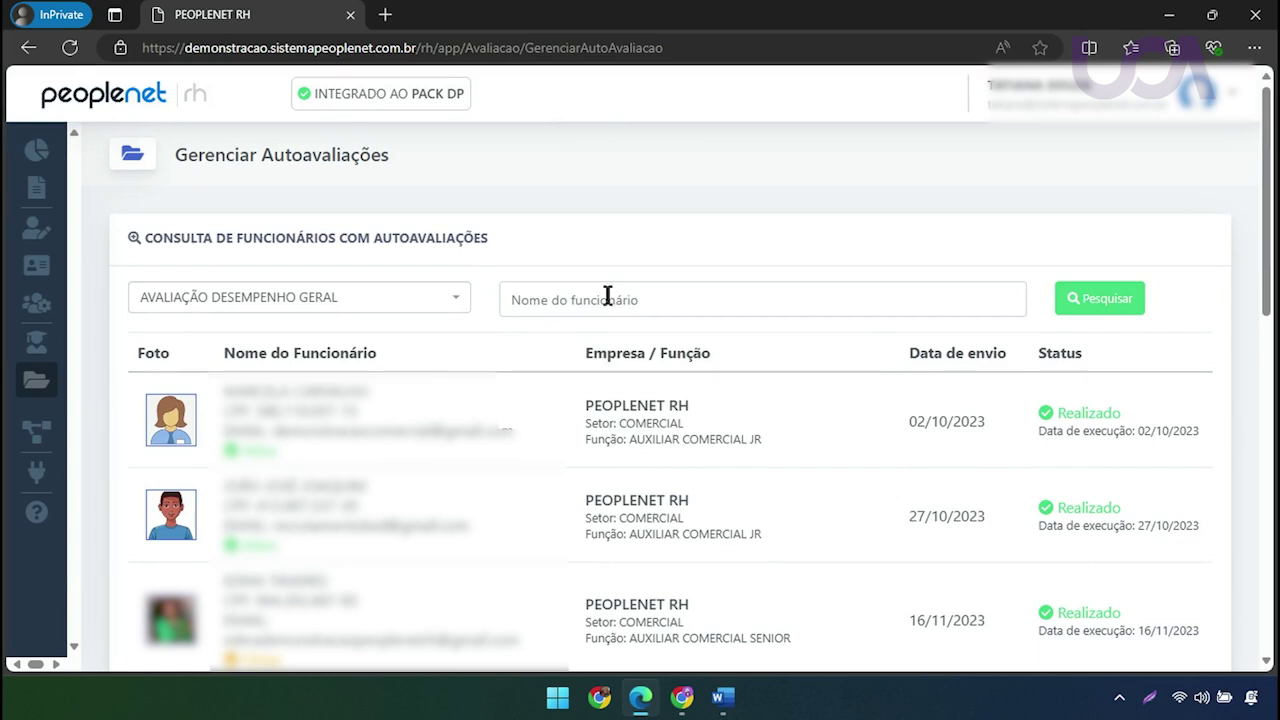
Search the self-evaluations by the employee's full name
{"action": "left_click", "coordinate": [610, 296]}
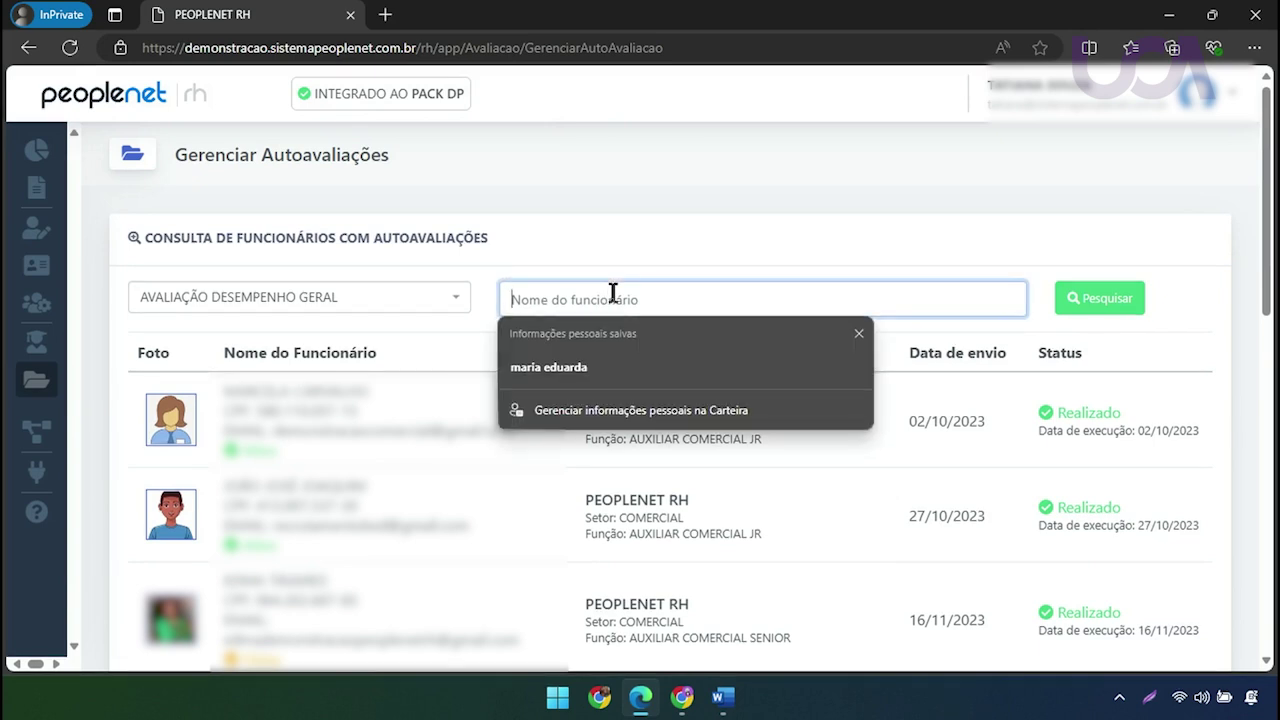
{"action": "left_click", "coordinate": [648, 232]}
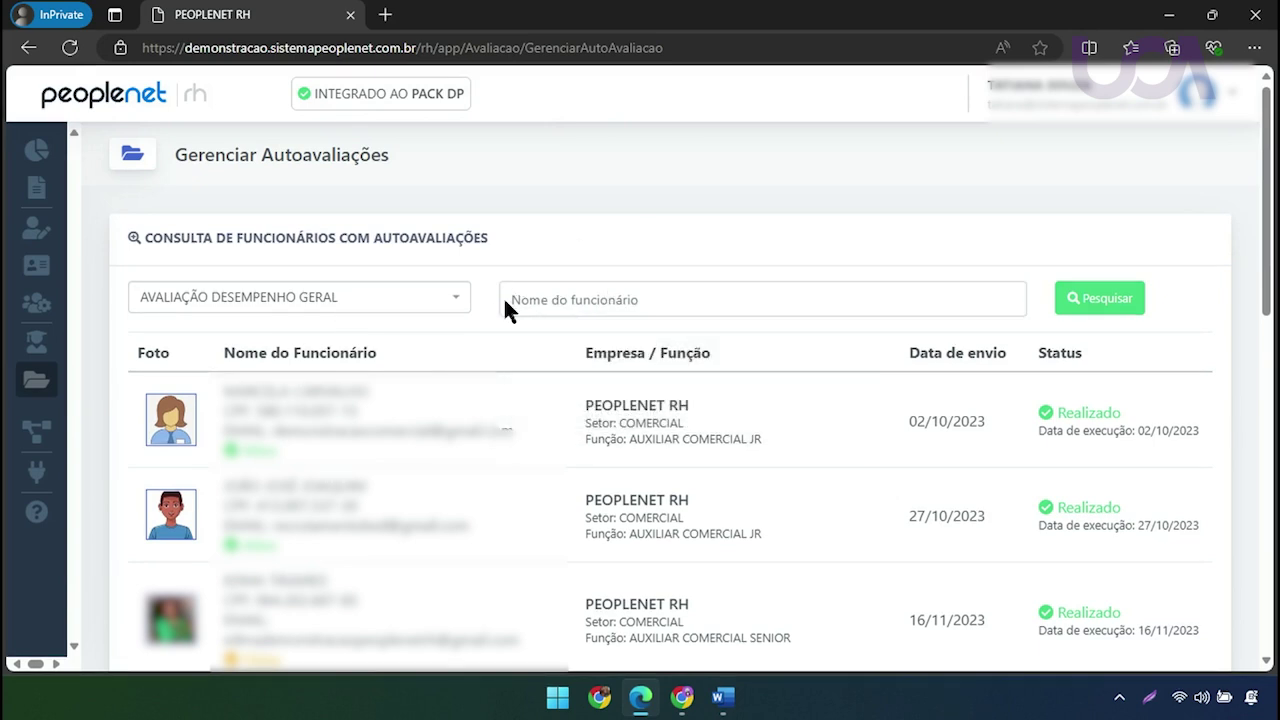
{"action": "left_click", "coordinate": [606, 294]}
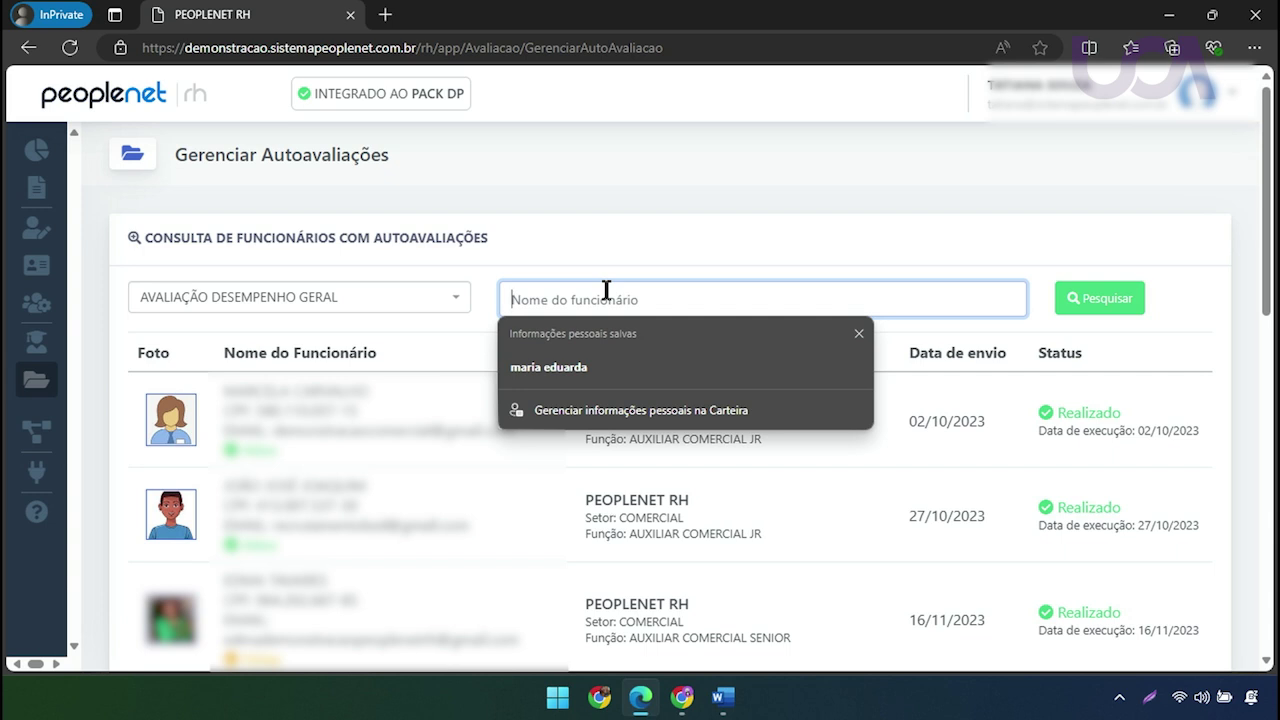
{"action": "type", "text": "MARIA SILVA"}
{"action": "left_click", "coordinate": [1118, 303]}
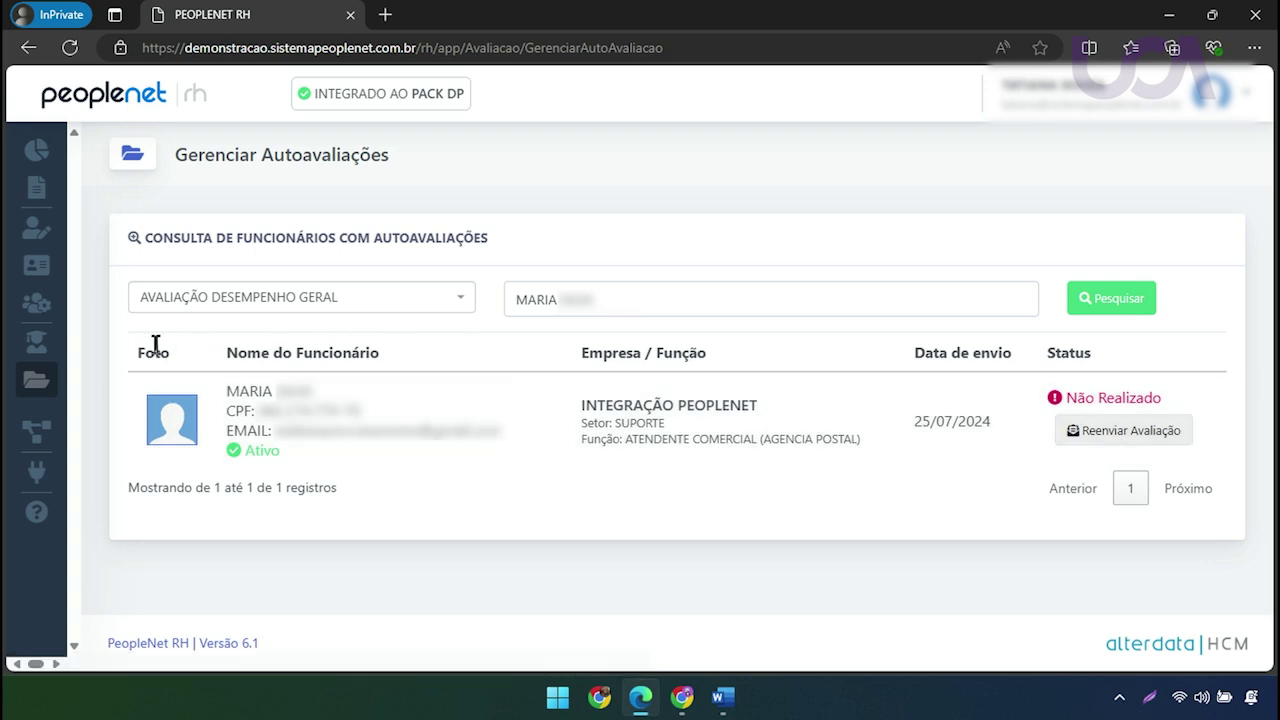
Check the evaluation shows Não Realizado (25/07/2024), then switch to the Gmail inbox
{"action": "mouse_move", "coordinate": [57, 409]}
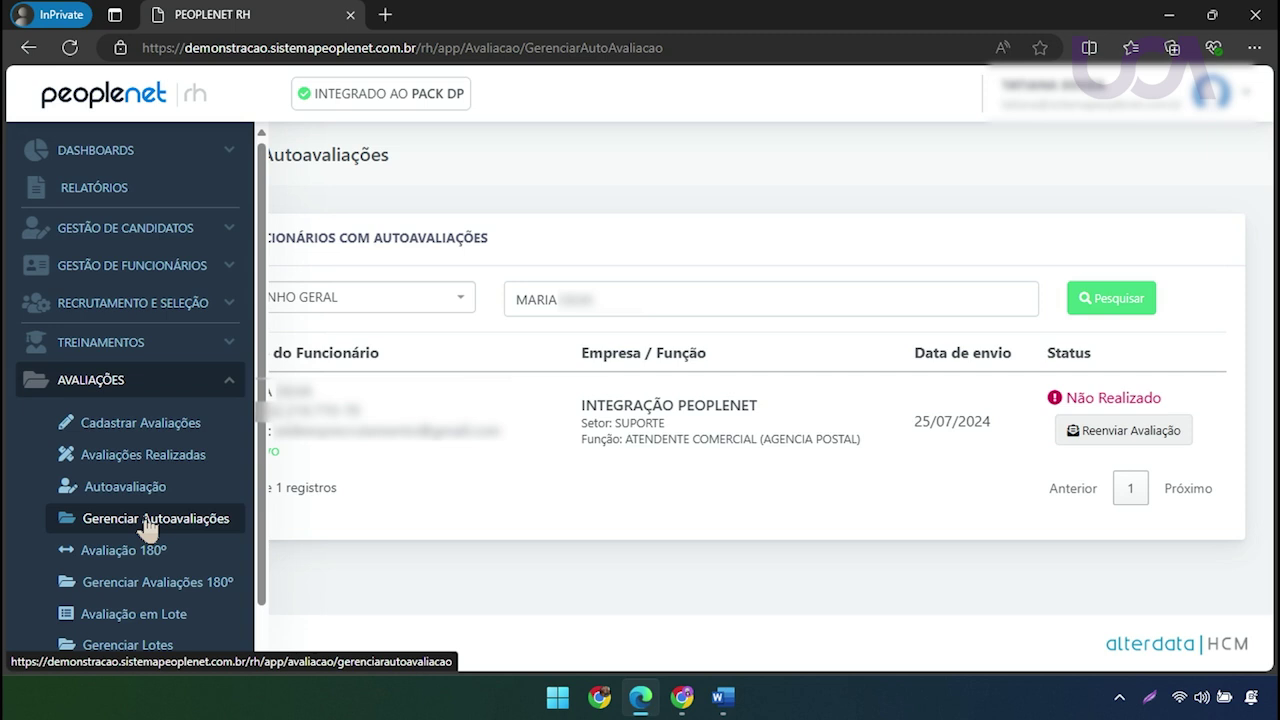
{"action": "scroll", "coordinate": [94, 514], "scroll_direction": "down", "scroll_amount": 2}
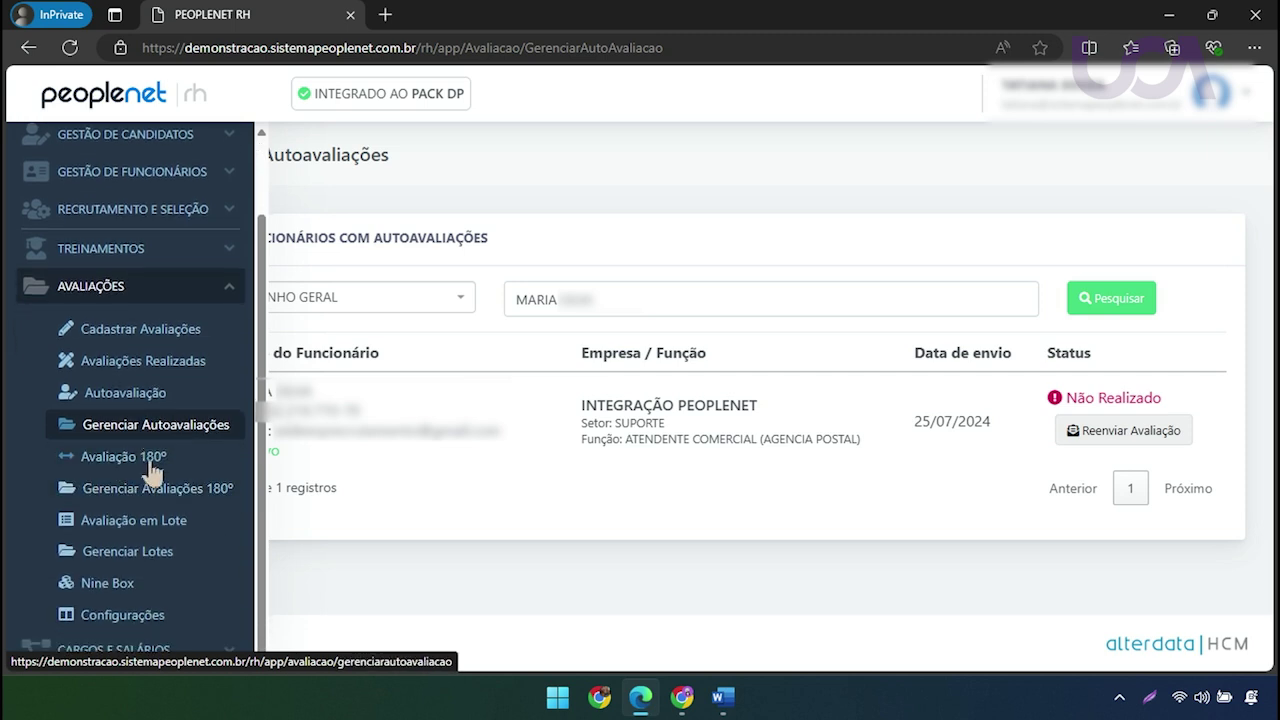
{"action": "scroll", "coordinate": [165, 515], "scroll_direction": "down", "scroll_amount": 1}
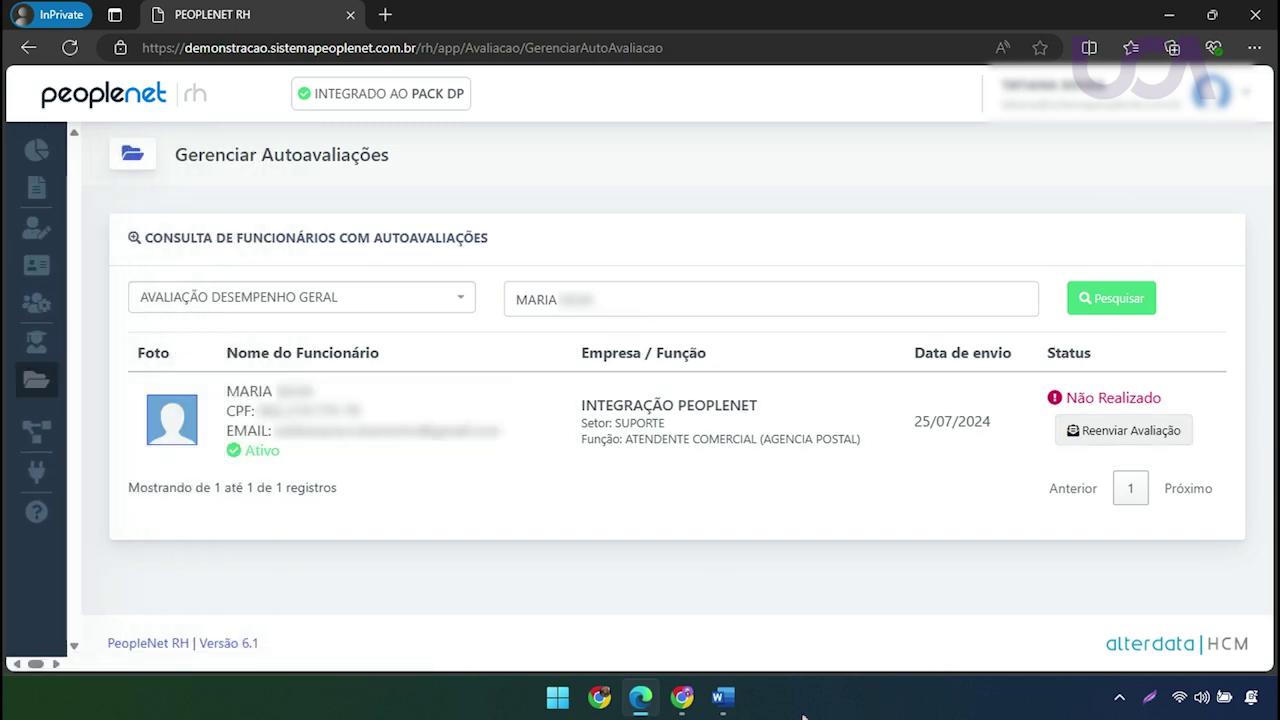
{"action": "left_click", "coordinate": [690, 706]}
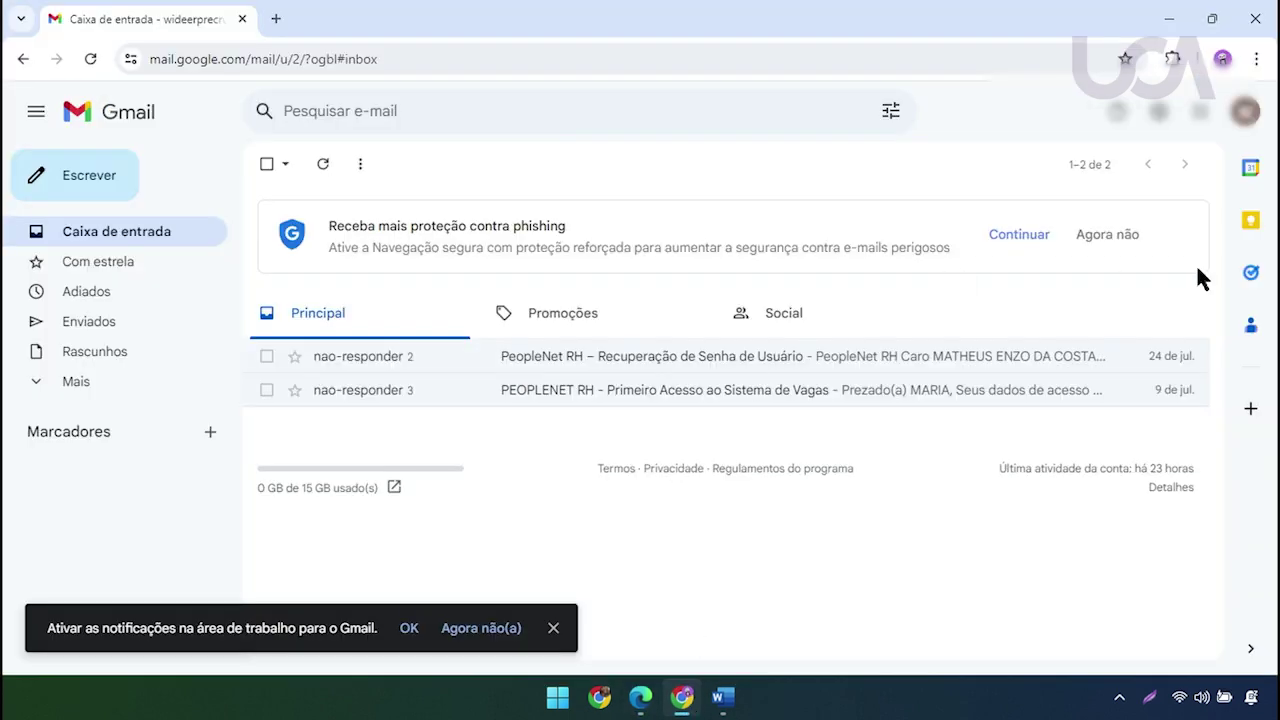
Reload Gmail, open the new 'PeopleNet RH – Execução de Autoavaliação' email and highlight its sender
{"action": "left_click", "coordinate": [91, 59]}
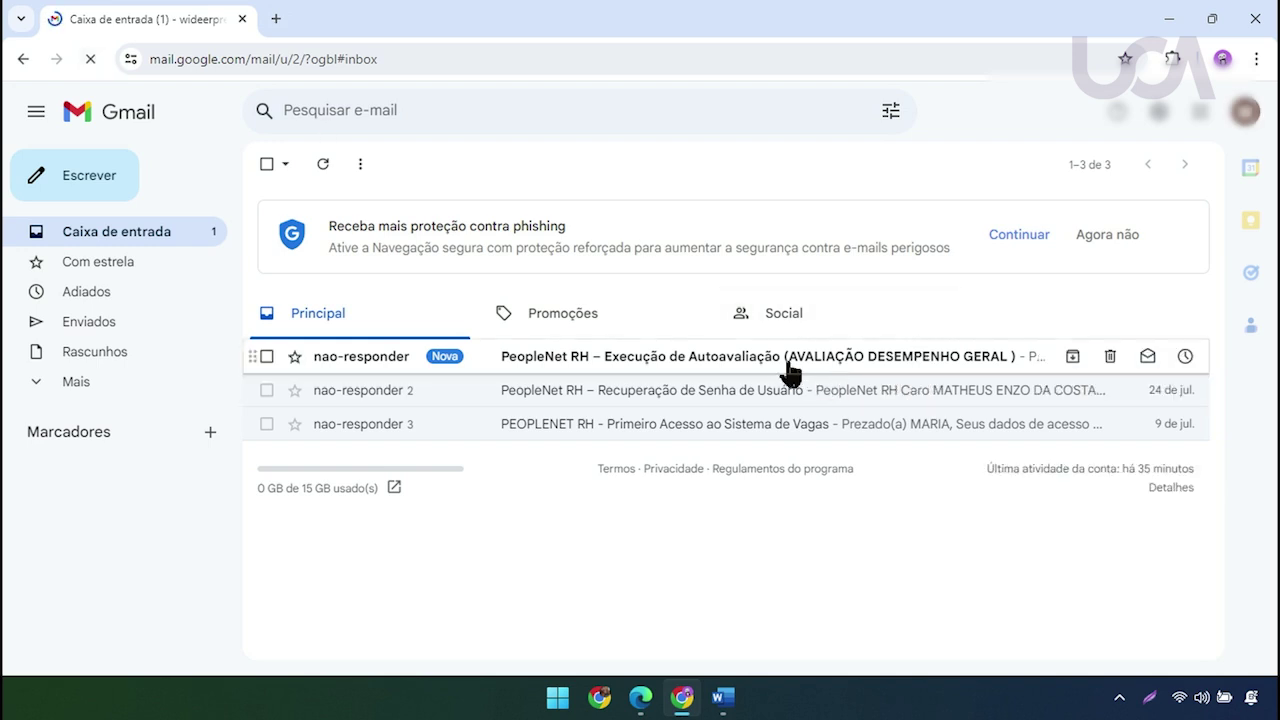
{"action": "left_click", "coordinate": [590, 358]}
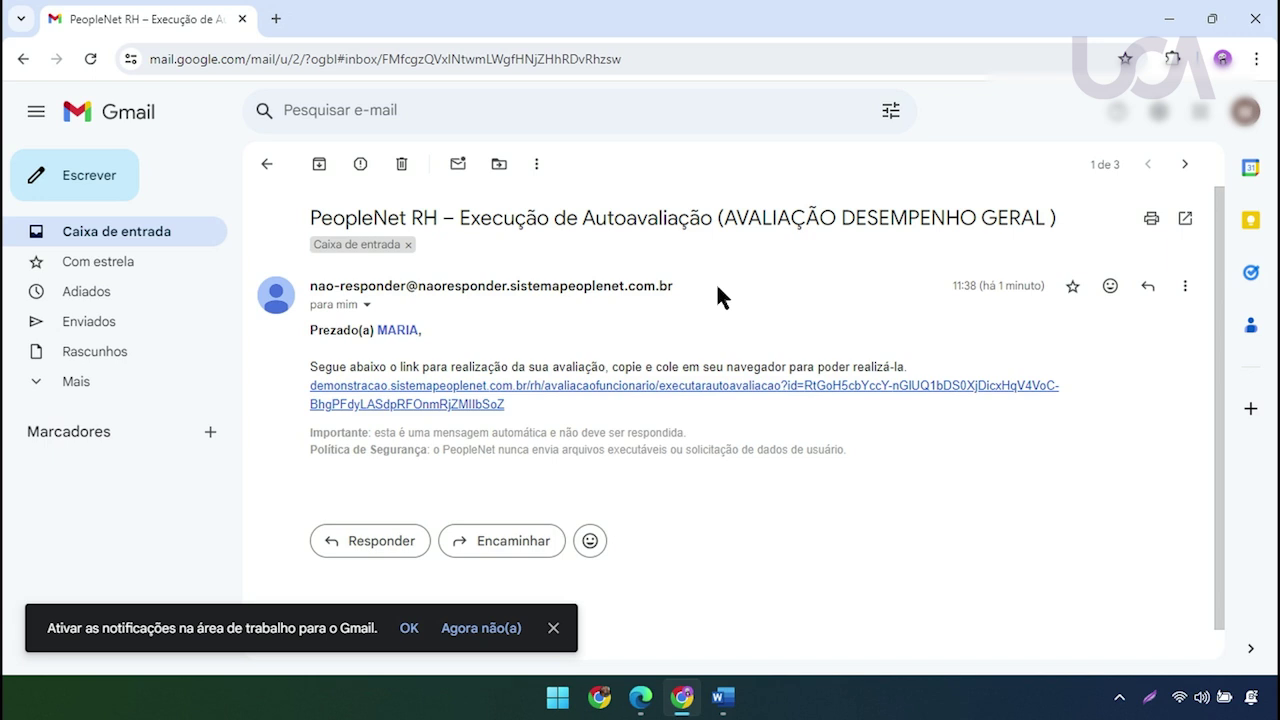
{"action": "left_click_drag", "start_coordinate": [715, 292], "coordinate": [308, 292]}
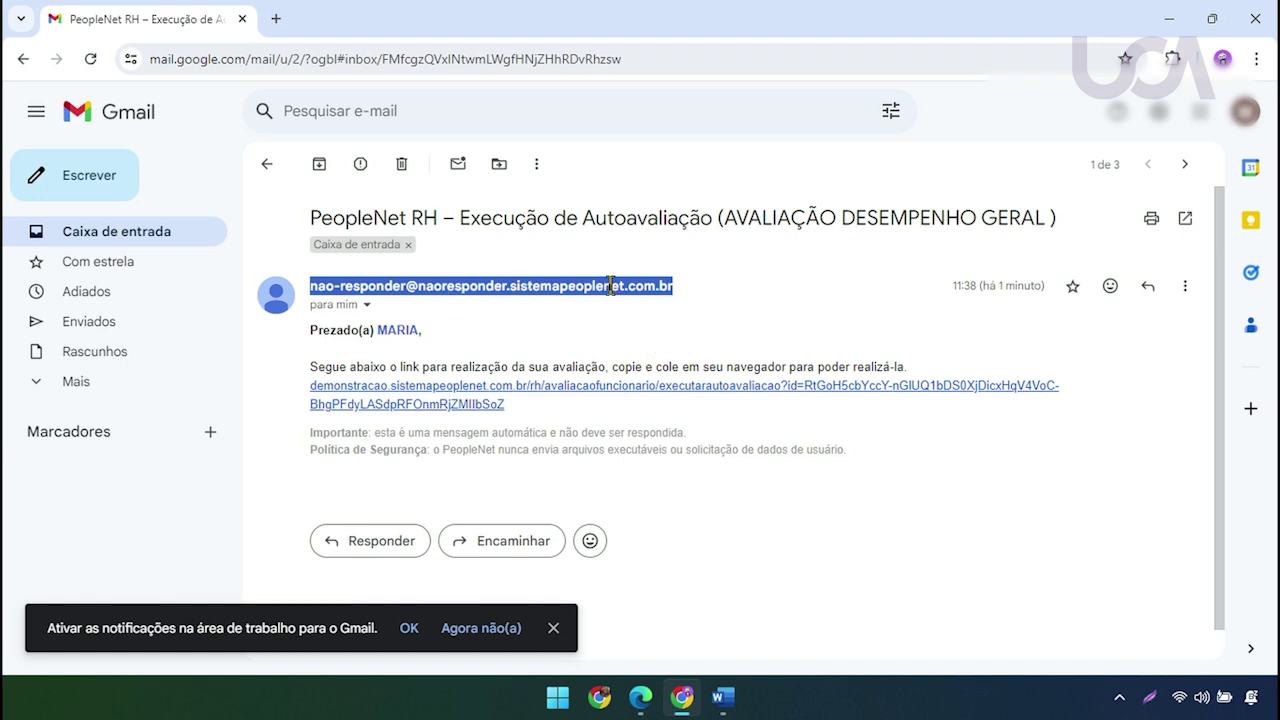
{"action": "left_click", "coordinate": [749, 266]}
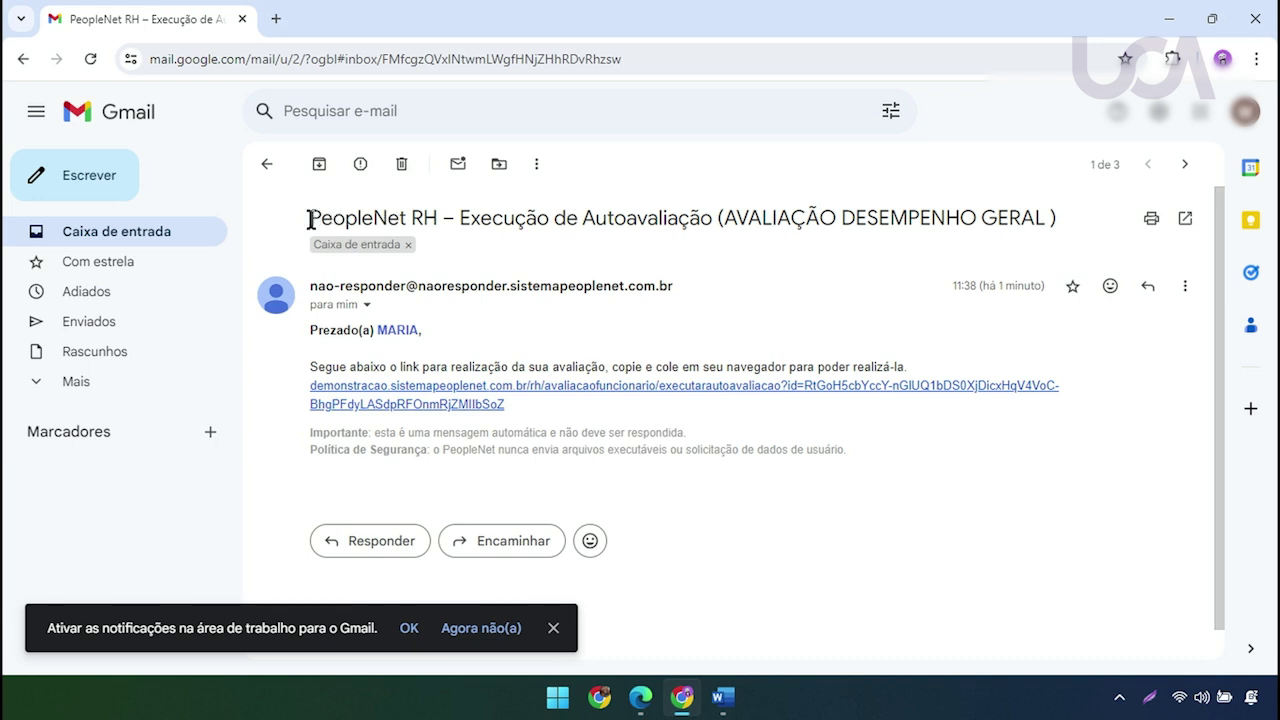
Highlight the email's subject line, the AVALIAÇÃO DESEMPENHO GERAL name, and the greeting
{"action": "left_click_drag", "start_coordinate": [320, 217], "coordinate": [710, 212]}
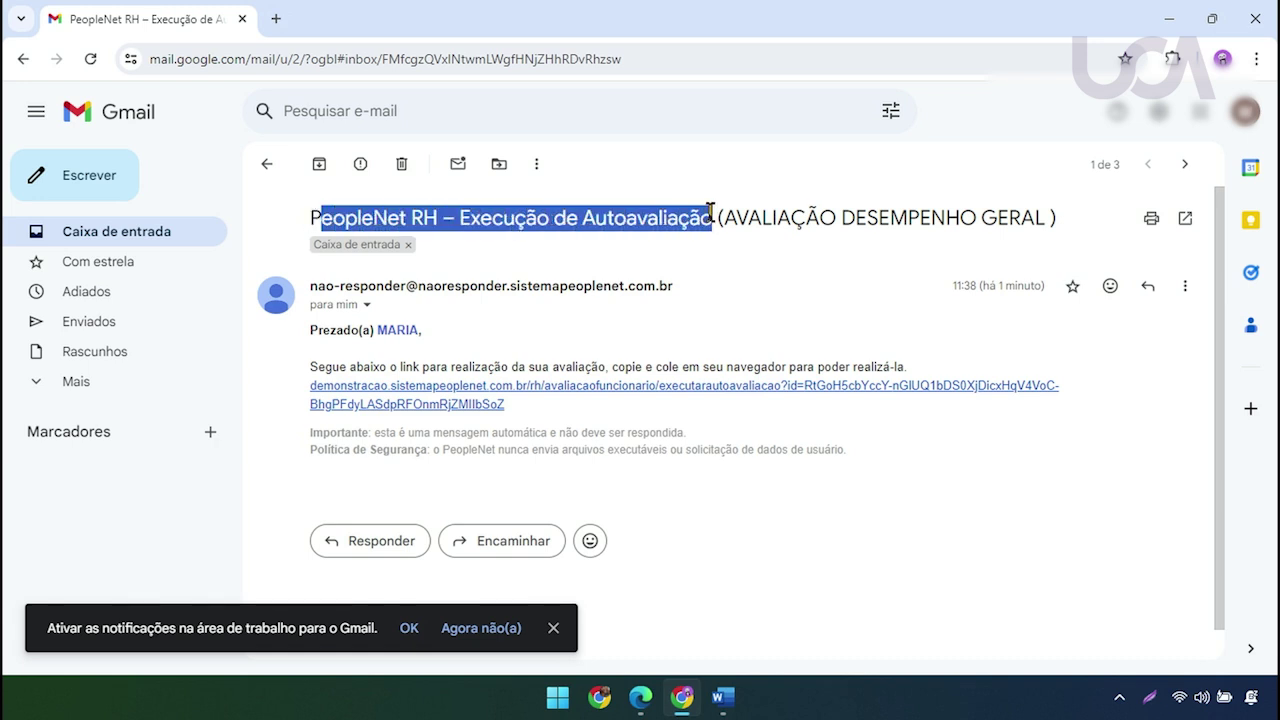
{"action": "left_click", "coordinate": [708, 259]}
{"action": "left_click_drag", "start_coordinate": [716, 216], "coordinate": [1064, 218]}
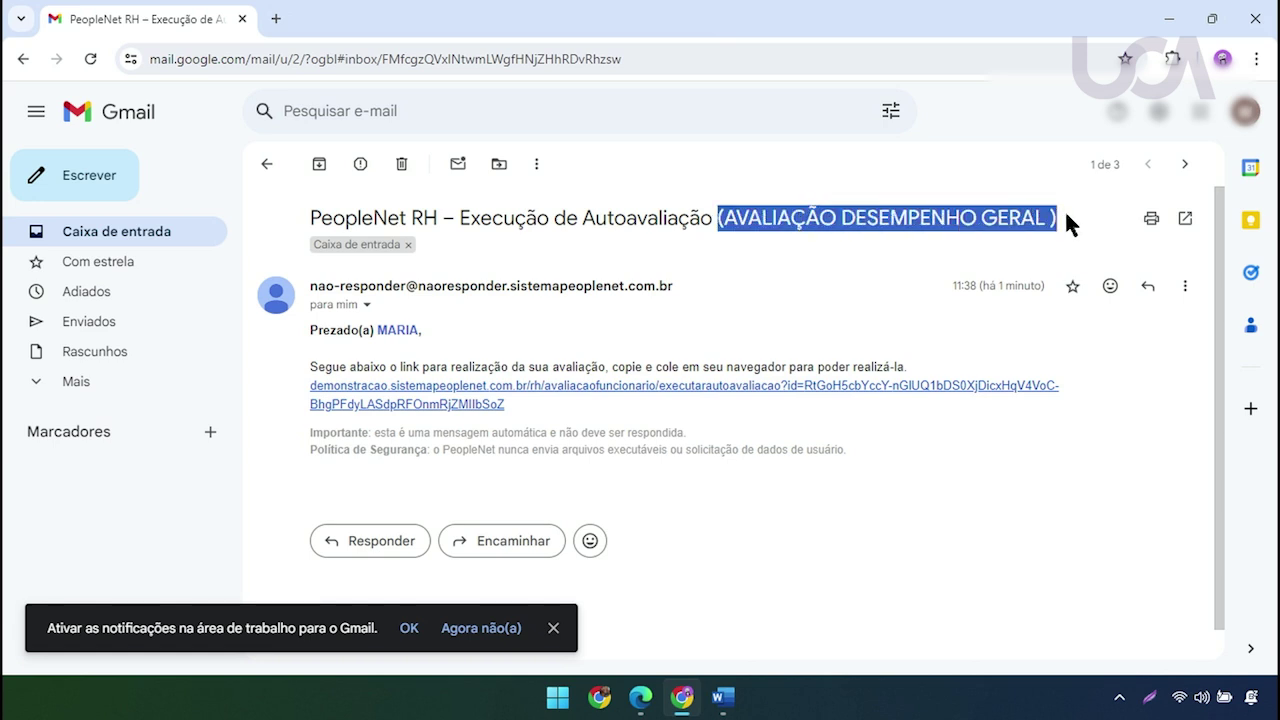
{"action": "left_click", "coordinate": [910, 205]}
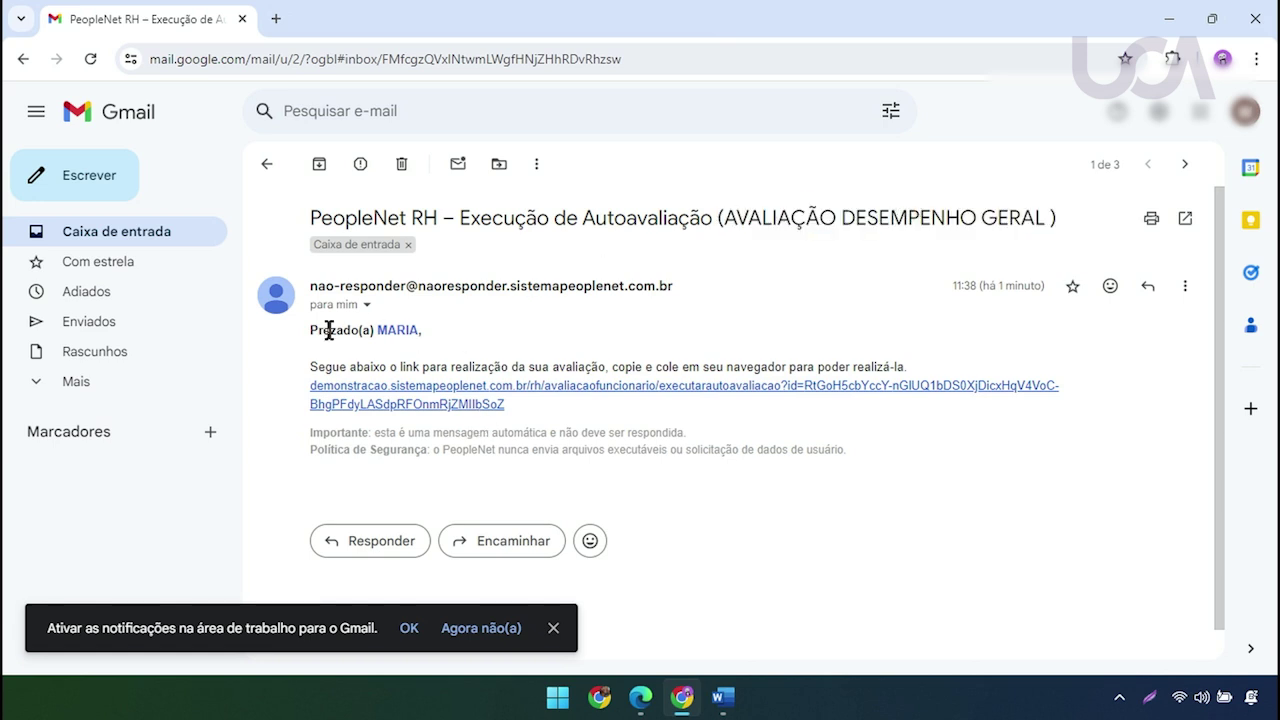
{"action": "left_click_drag", "start_coordinate": [329, 331], "coordinate": [440, 333]}
{"action": "left_click", "coordinate": [588, 330]}
Copy the evaluation link into a new tab and load the Autoavaliação form
{"action": "left_click_drag", "start_coordinate": [515, 405], "coordinate": [309, 388]}
{"action": "right_click", "coordinate": [338, 403]}
{"action": "left_click", "coordinate": [371, 281]}
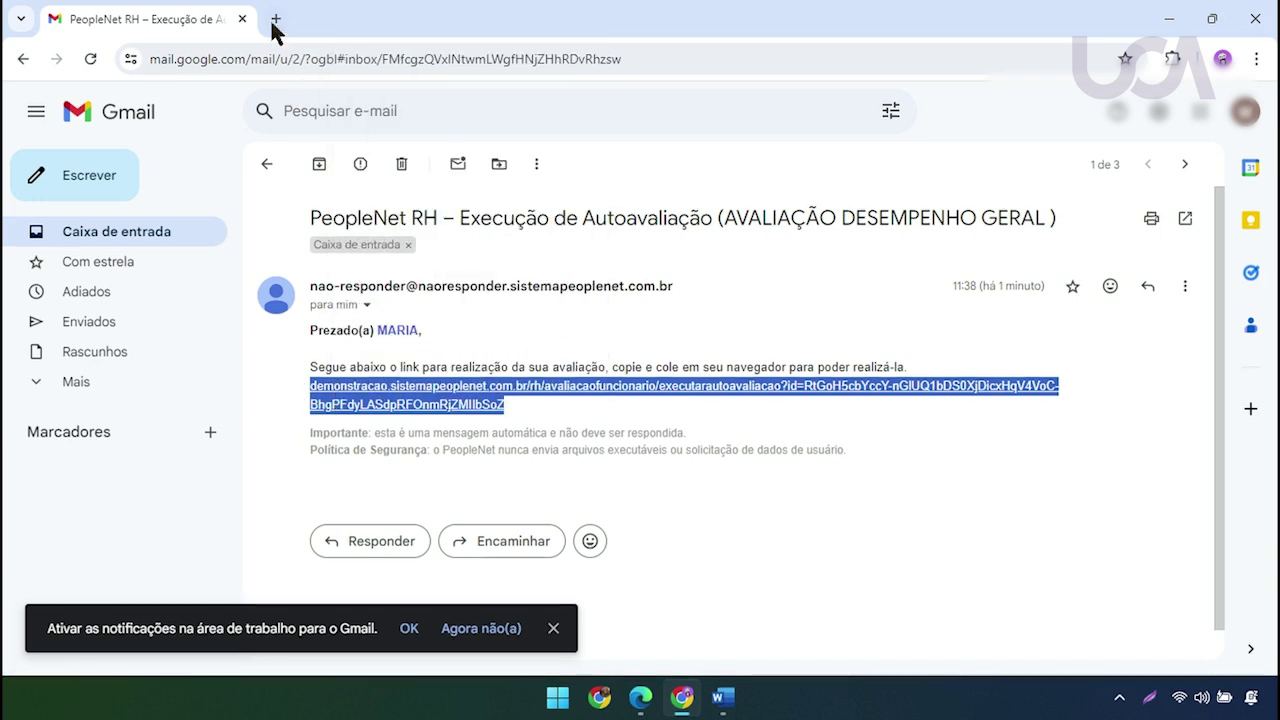
{"action": "left_click", "coordinate": [276, 22]}
{"action": "key", "text": "ctrl+v"}
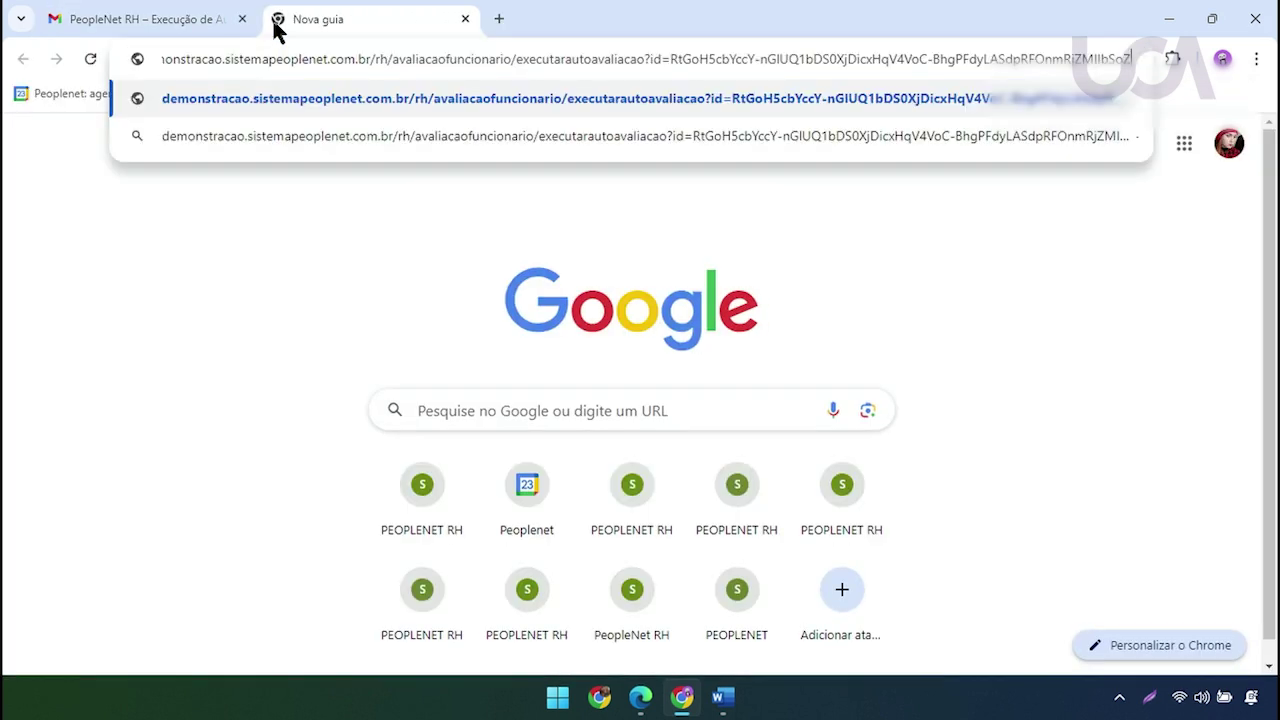
{"action": "key", "text": "Return"}
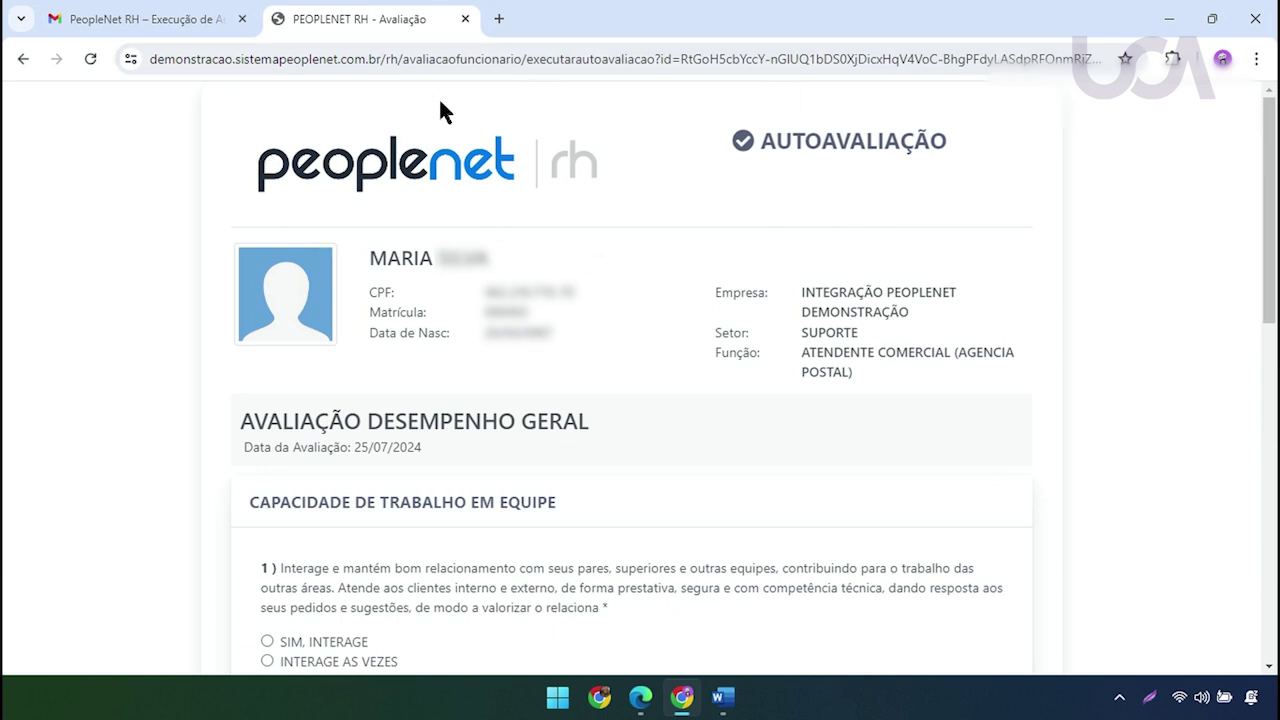
{"action": "mouse_move", "coordinate": [1268, 229]}
{"action": "left_mouse_down"}
{"action": "mouse_move", "coordinate": [1249, 543]}
{"action": "mouse_move", "coordinate": [1273, 212]}
{"action": "left_mouse_up"}
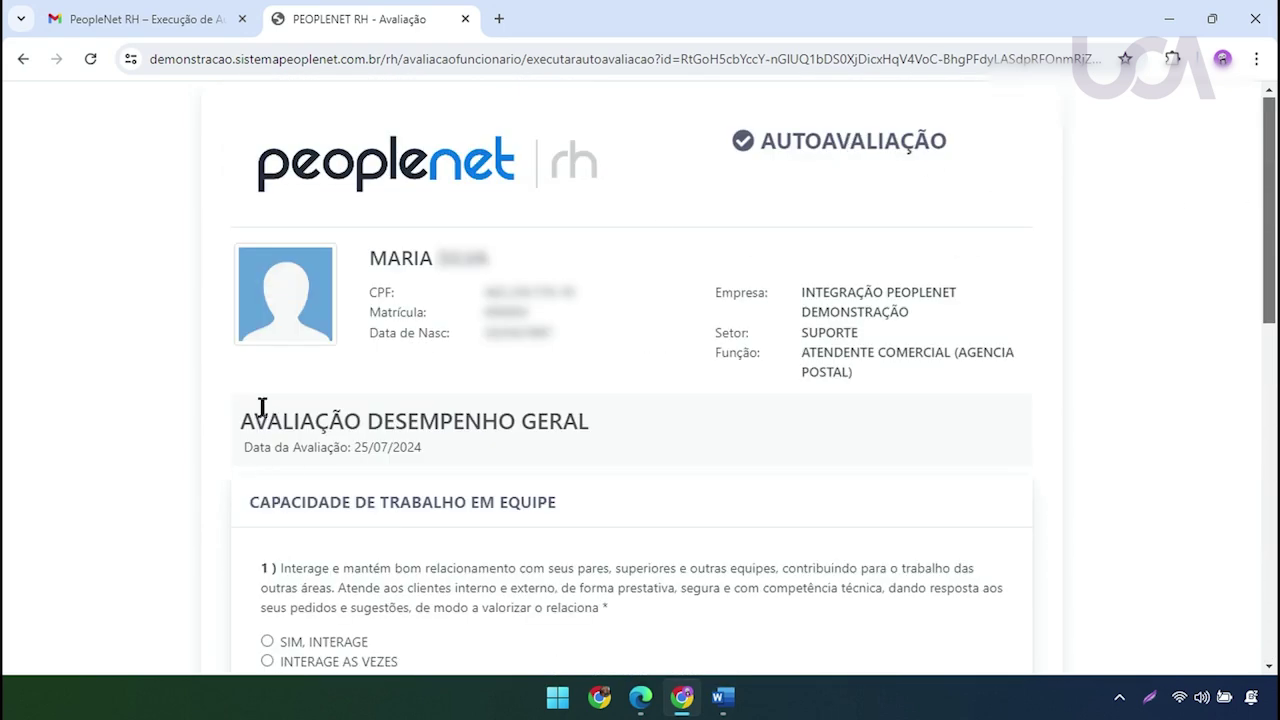
{"action": "left_click_drag", "start_coordinate": [255, 421], "coordinate": [579, 421]}
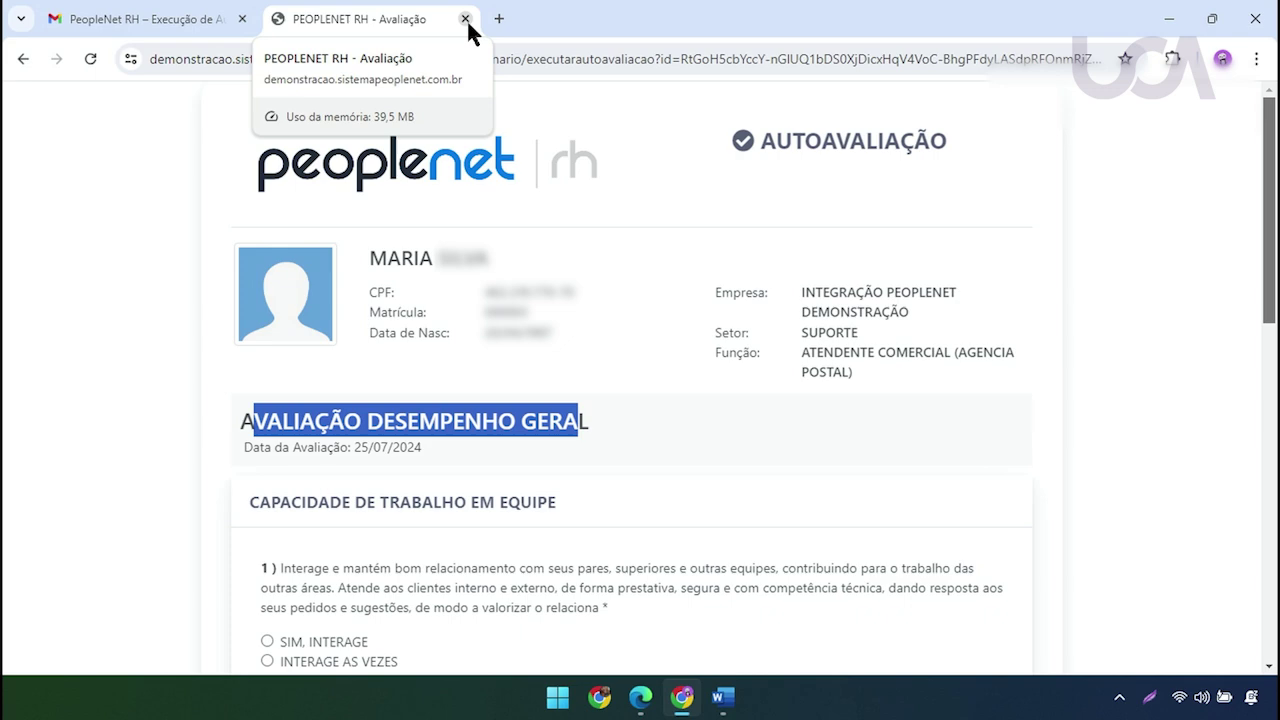
Close that form, reopen it directly from the email link, and start a blank tab
{"action": "left_click", "coordinate": [462, 20]}
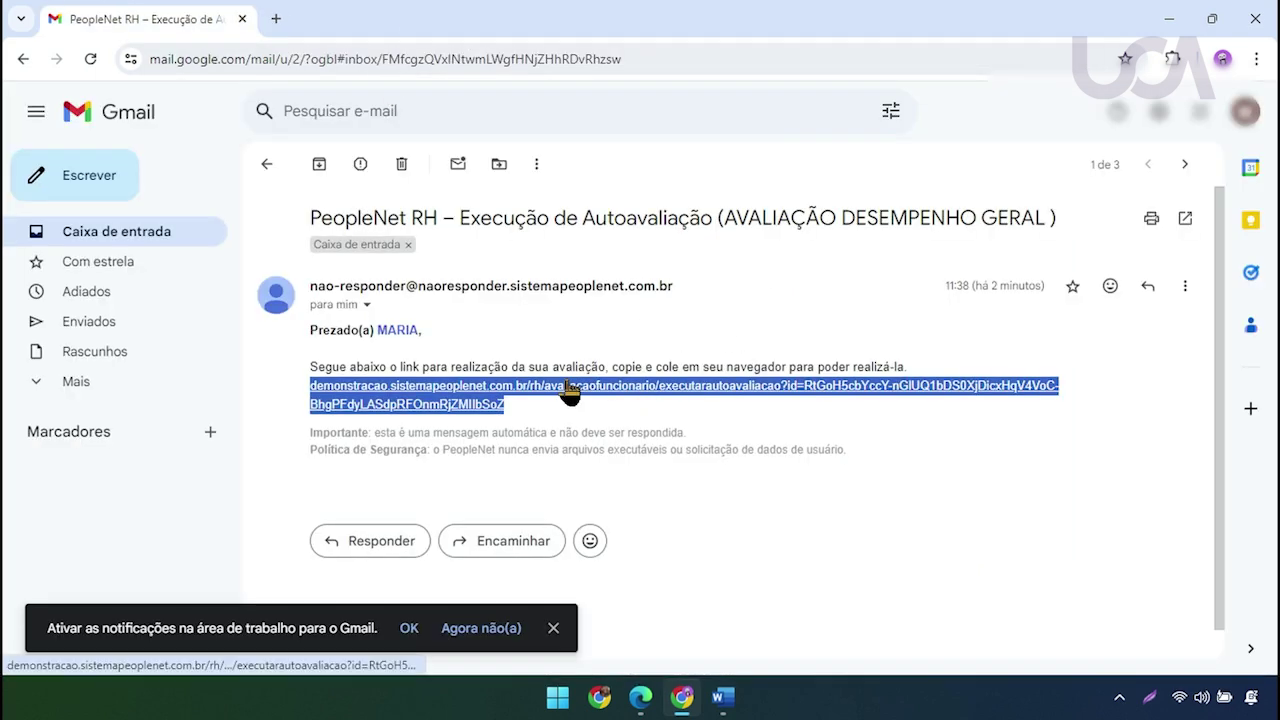
{"action": "left_click", "coordinate": [565, 391]}
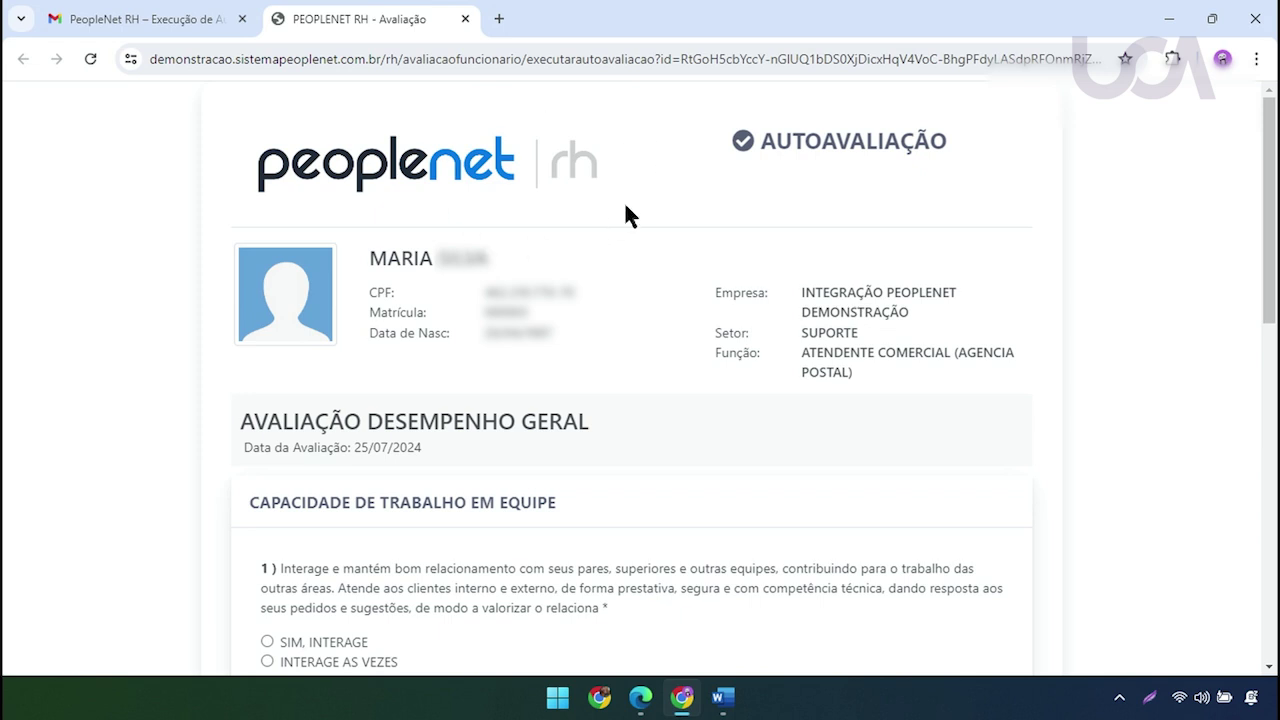
{"action": "left_click", "coordinate": [498, 19]}
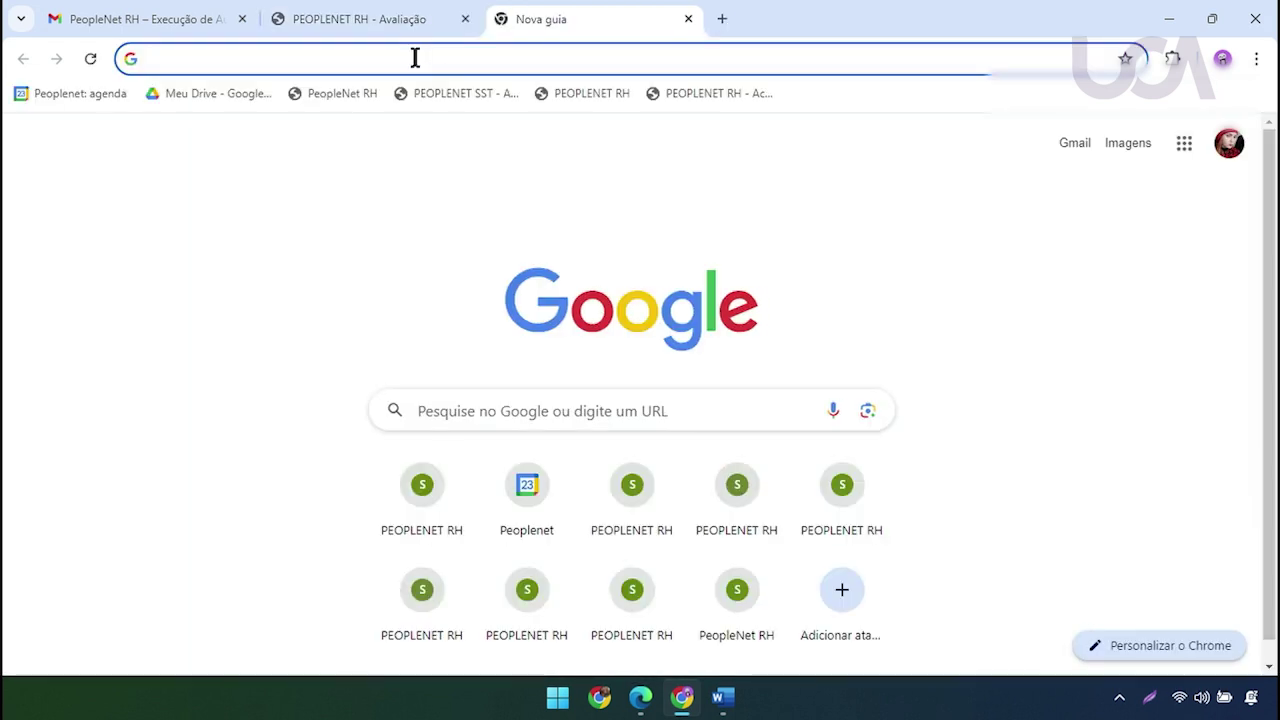
Load the Central do Funcionário portal from the PeopleNet RH bookmark, then return to the Autoavaliação form
{"action": "left_click", "coordinate": [341, 93]}
{"action": "mouse_move", "coordinate": [38, 146]}
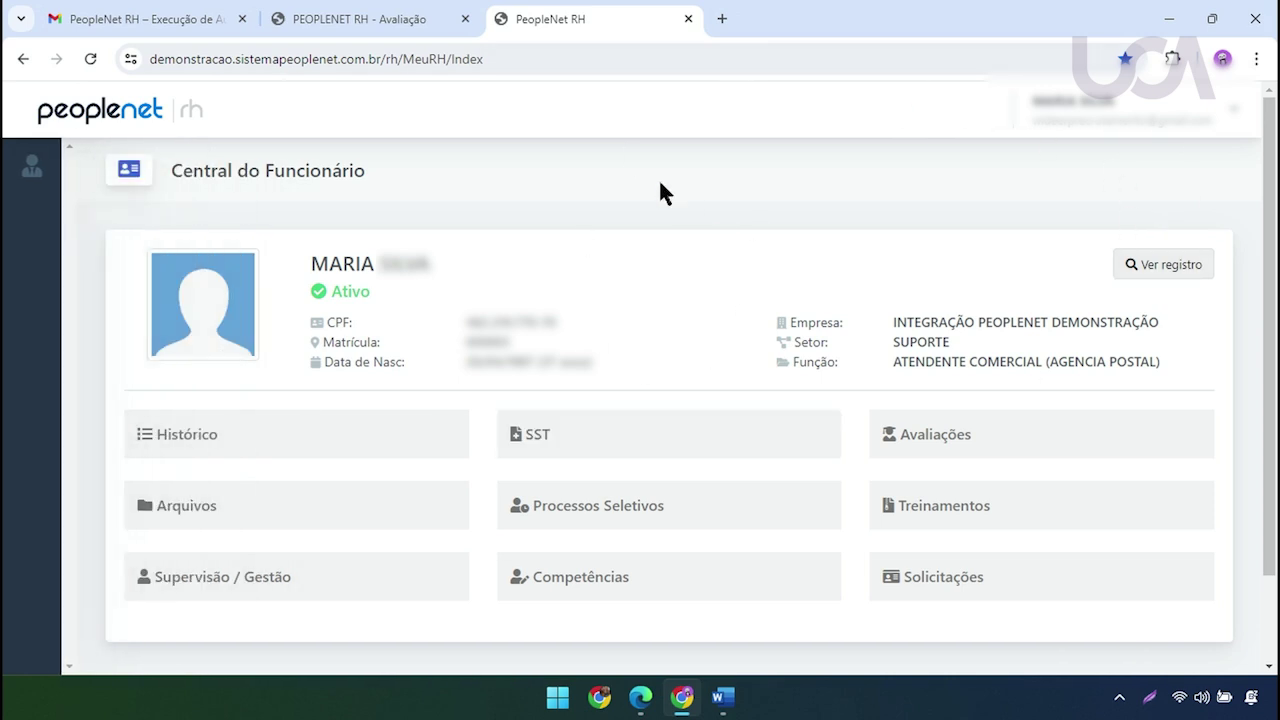
{"action": "left_click", "coordinate": [432, 17]}
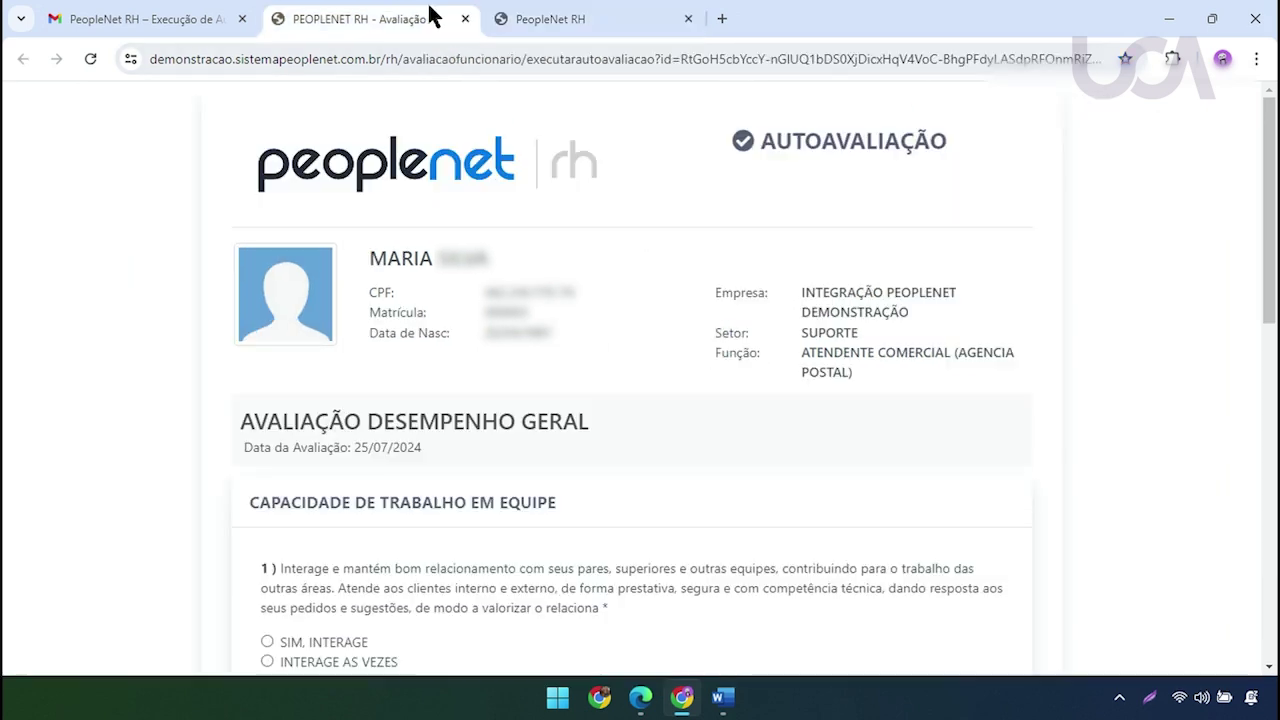
{"action": "left_click", "coordinate": [590, 24]}
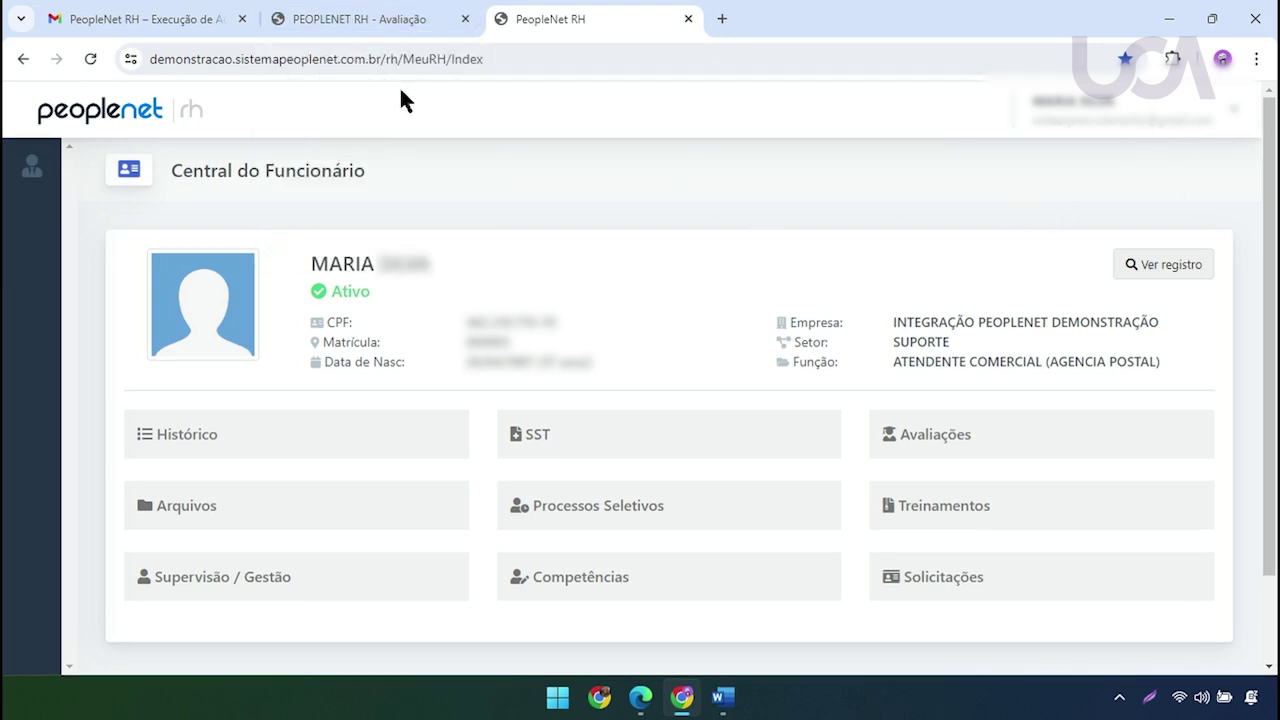
{"action": "mouse_move", "coordinate": [11, 200]}
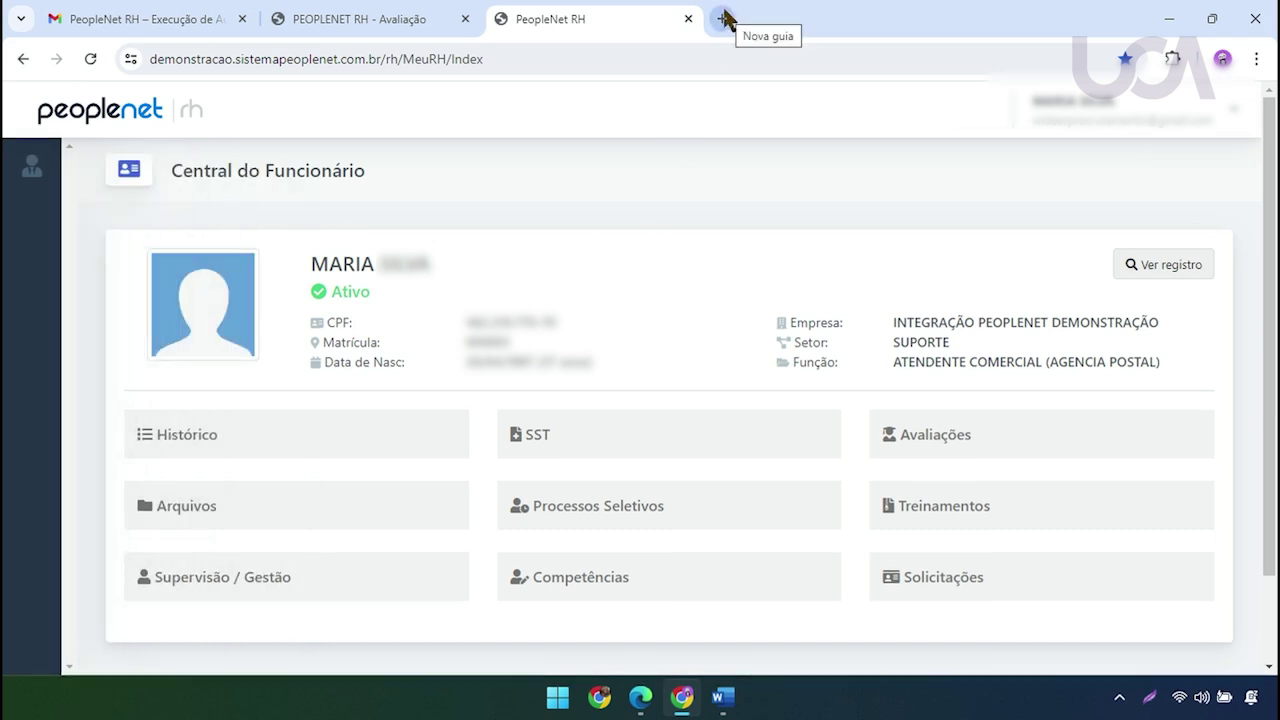
{"action": "left_click", "coordinate": [432, 12]}
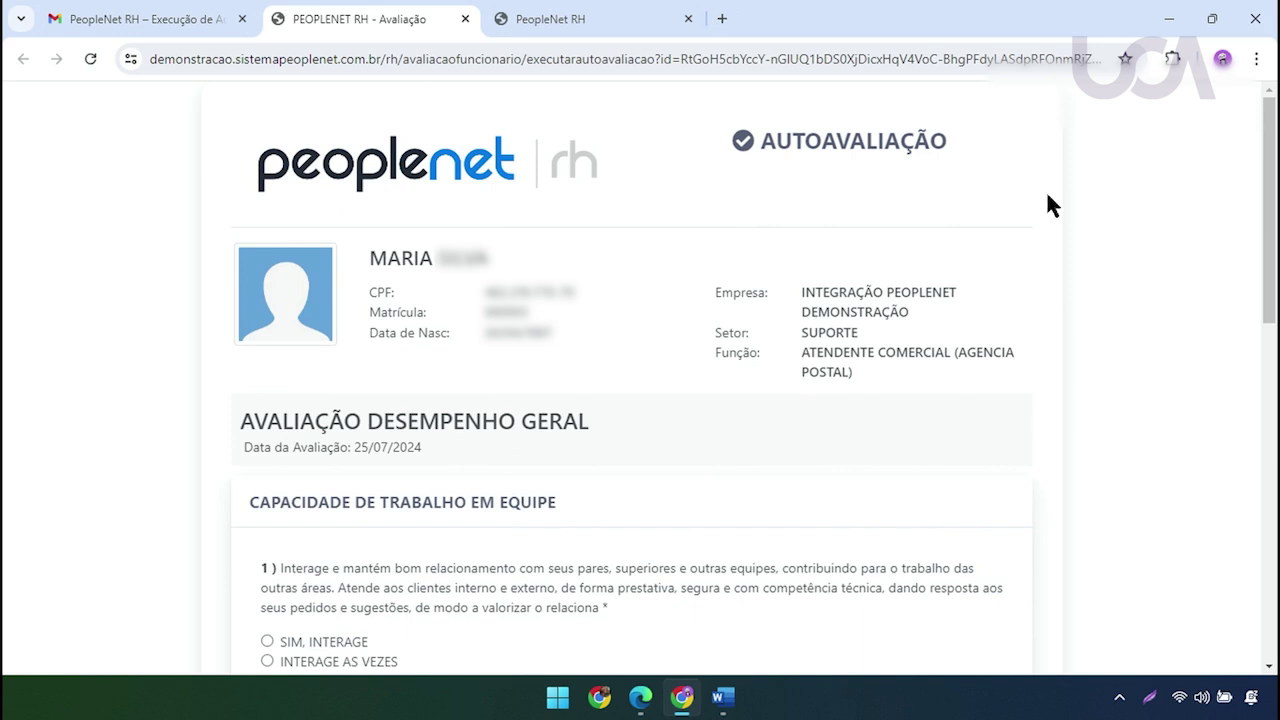
Answer the four questions (SIM, INTERAGE; 2; 2; B) and submit with Finalizar Avaliação
{"action": "left_click_drag", "start_coordinate": [1268, 185], "coordinate": [1268, 298]}
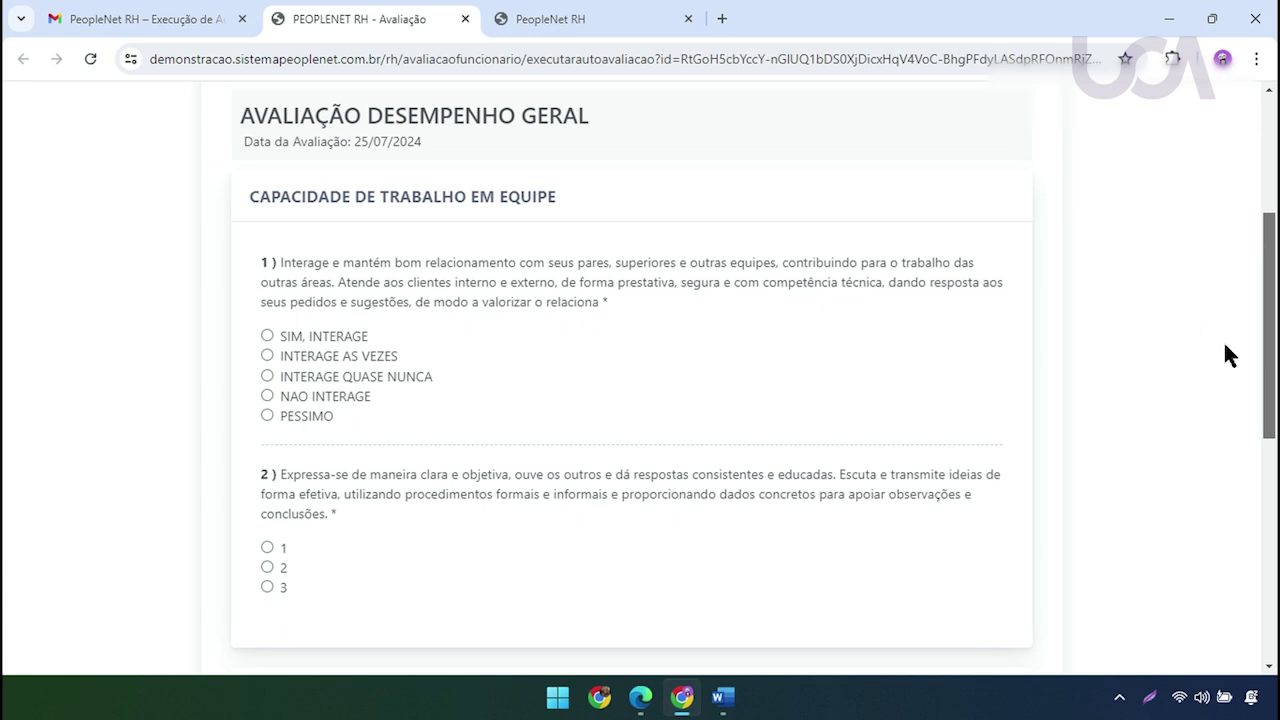
{"action": "left_click", "coordinate": [266, 336]}
{"action": "scroll", "coordinate": [277, 430], "scroll_direction": "down", "scroll_amount": 2}
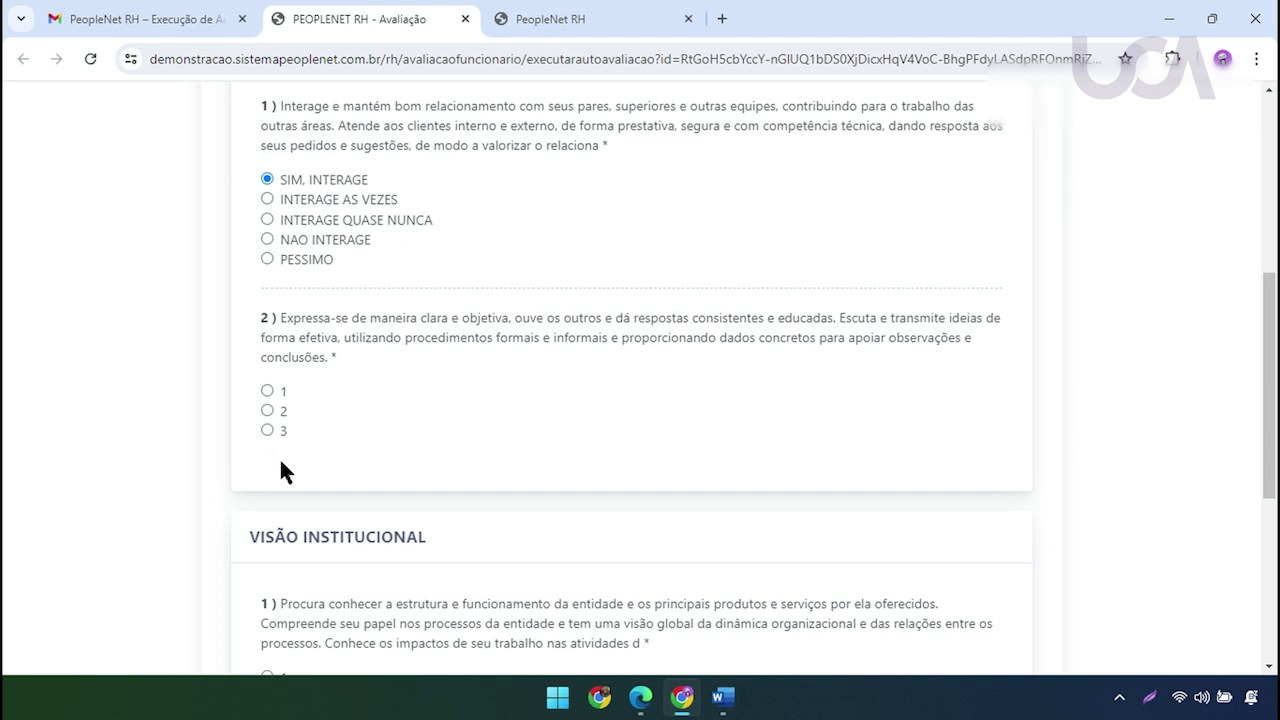
{"action": "left_click", "coordinate": [267, 411]}
{"action": "scroll", "coordinate": [297, 480], "scroll_direction": "down", "scroll_amount": 3}
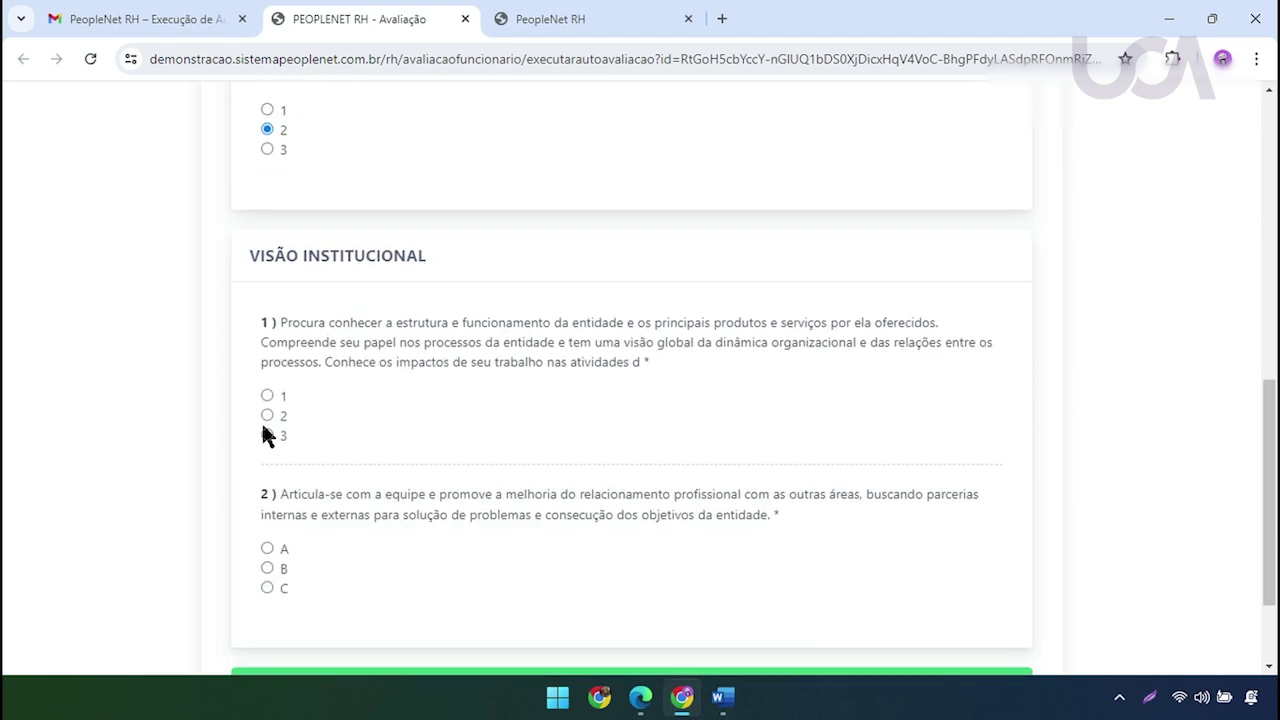
{"action": "left_click", "coordinate": [267, 416]}
{"action": "scroll", "coordinate": [300, 475], "scroll_direction": "down", "scroll_amount": 2}
{"action": "left_click", "coordinate": [267, 444]}
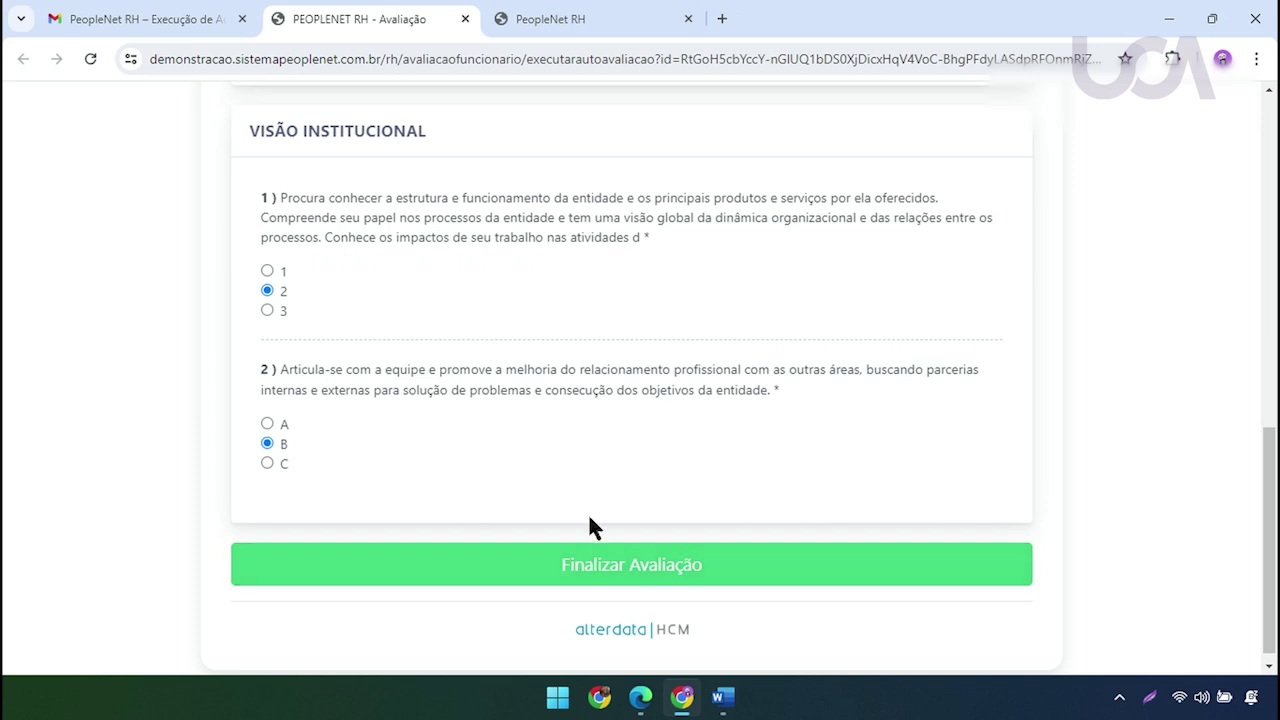
{"action": "left_click", "coordinate": [638, 568]}
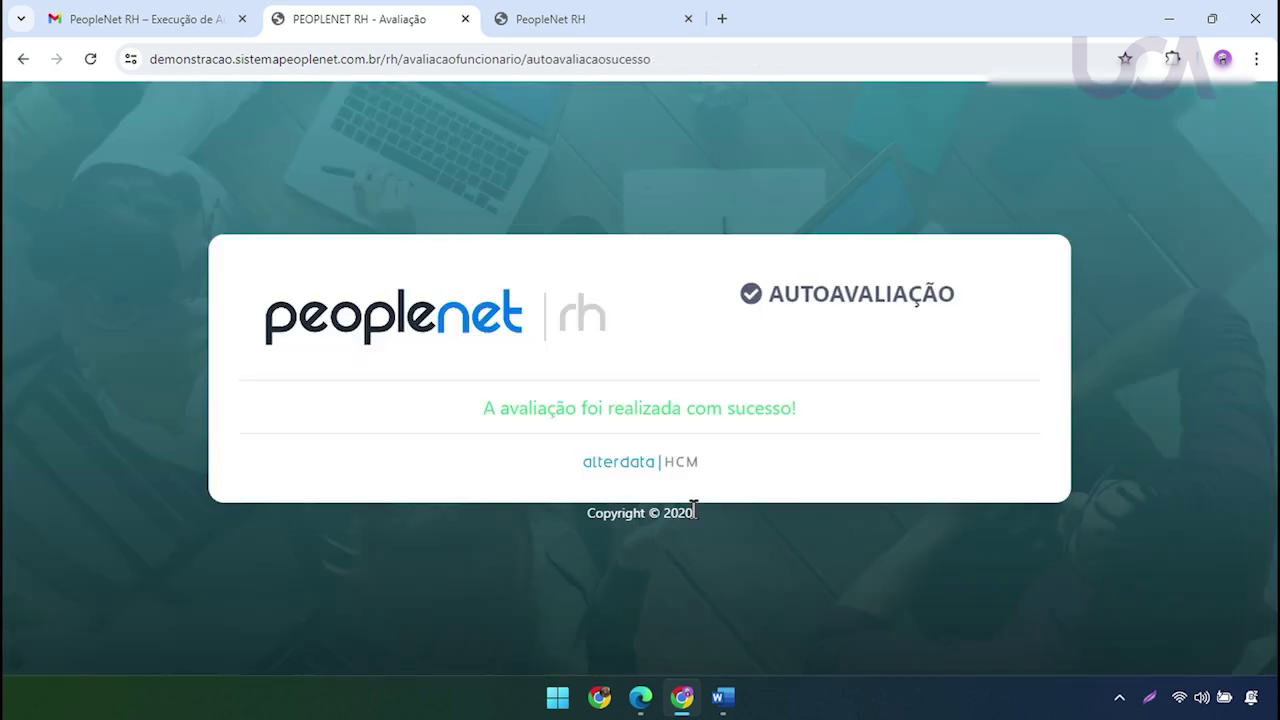
Highlight the success message, then close both PeopleNet RH pages back to the Gmail message
{"action": "left_click_drag", "start_coordinate": [481, 408], "coordinate": [791, 408]}
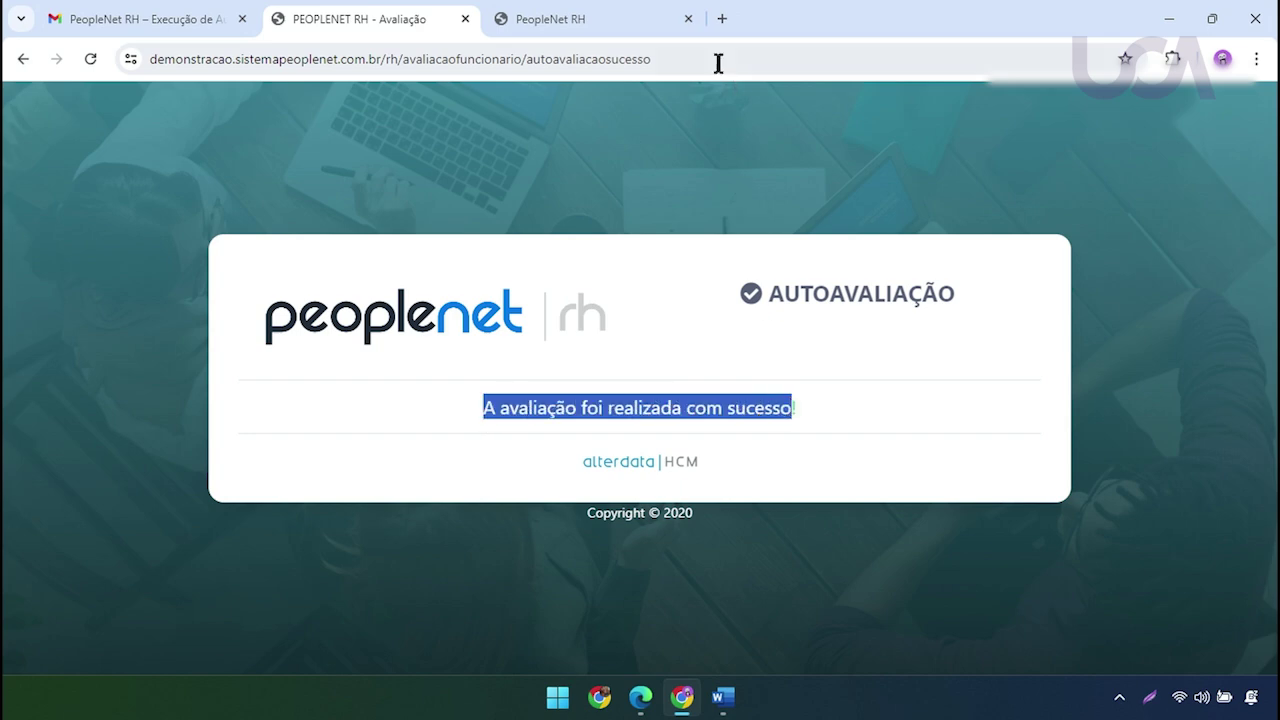
{"action": "left_click", "coordinate": [687, 20]}
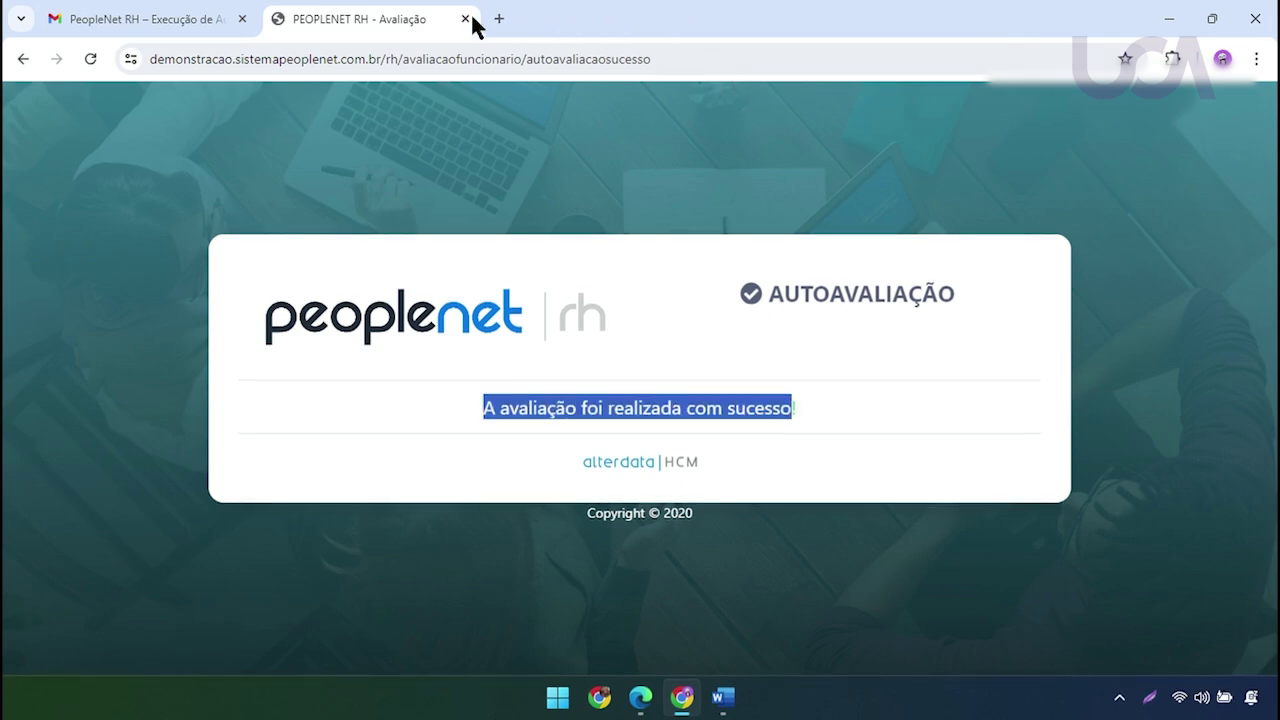
{"action": "left_click", "coordinate": [465, 19]}
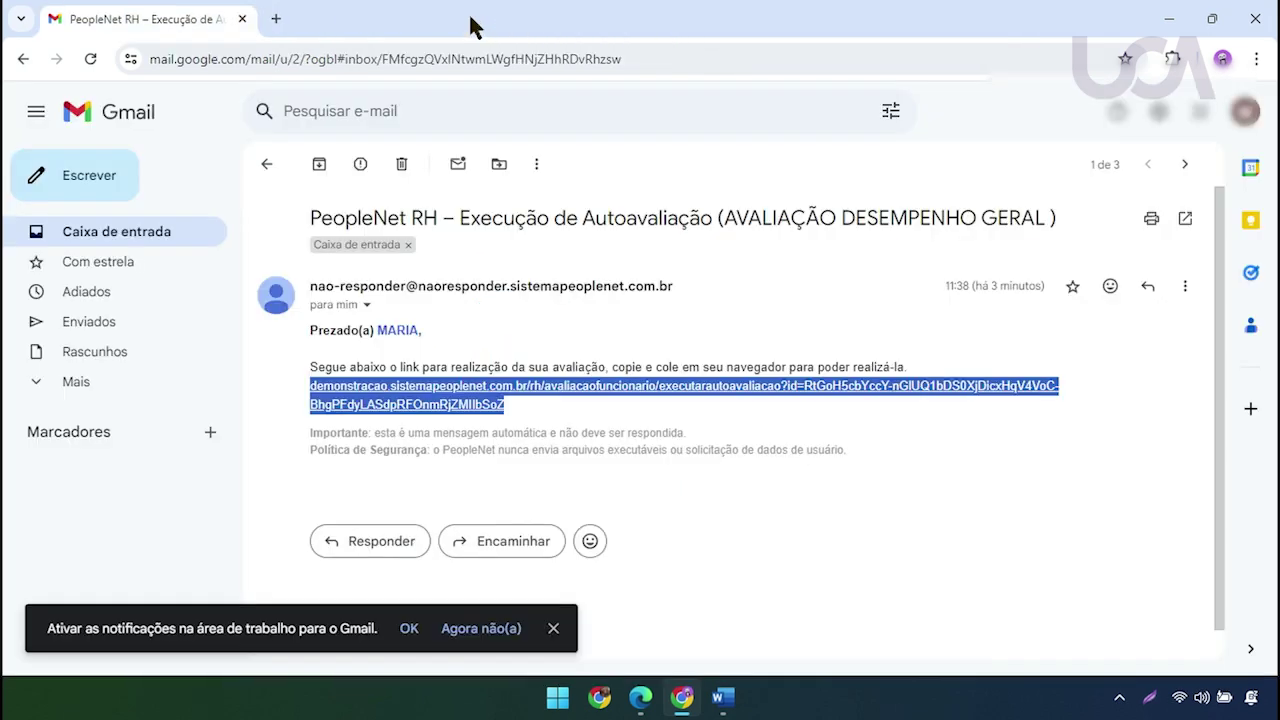
{"action": "left_click", "coordinate": [991, 437]}
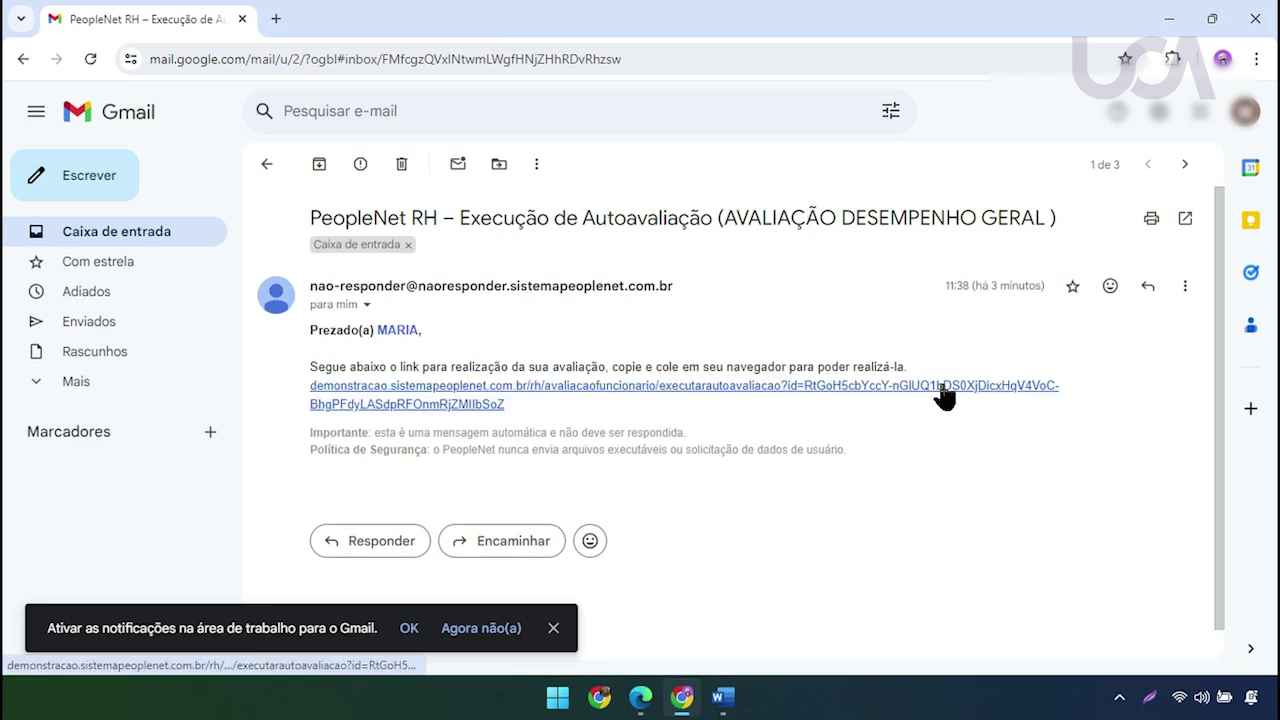
Reopen the emailed link, note the 'não está mais disponível' message, close it and return to the inbox
{"action": "left_click", "coordinate": [941, 387]}
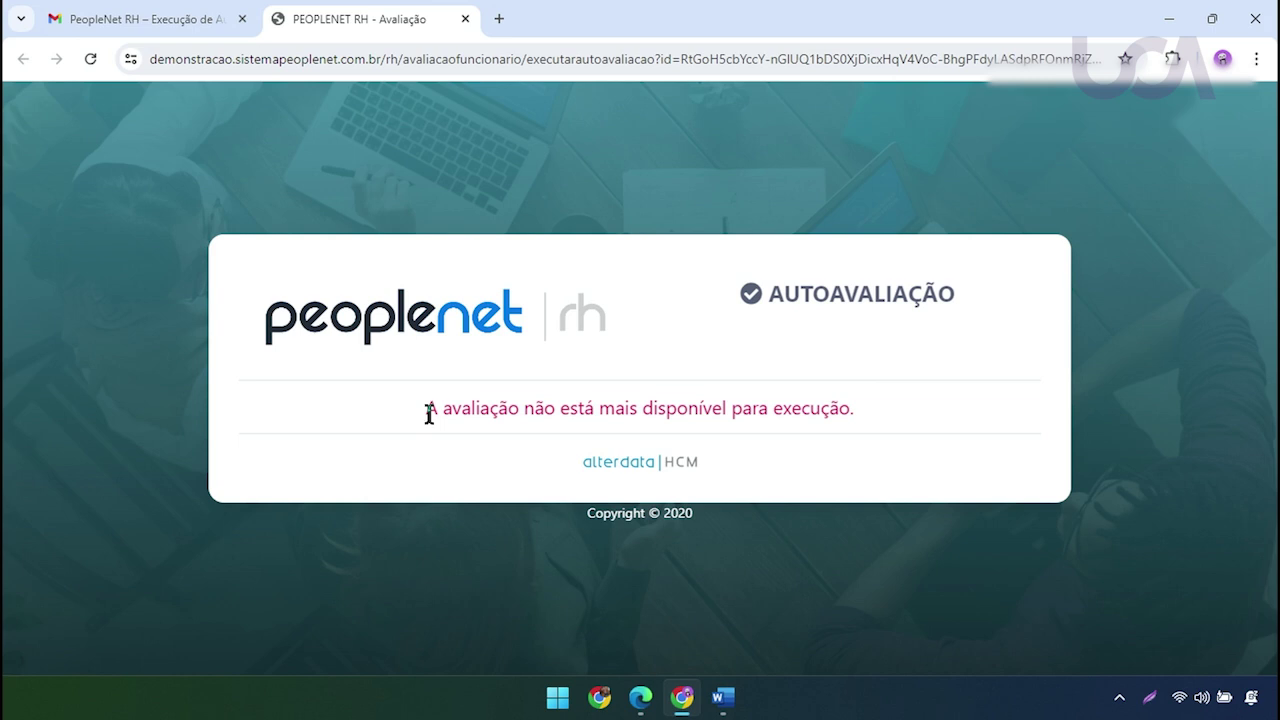
{"action": "left_click_drag", "start_coordinate": [427, 410], "coordinate": [935, 410]}
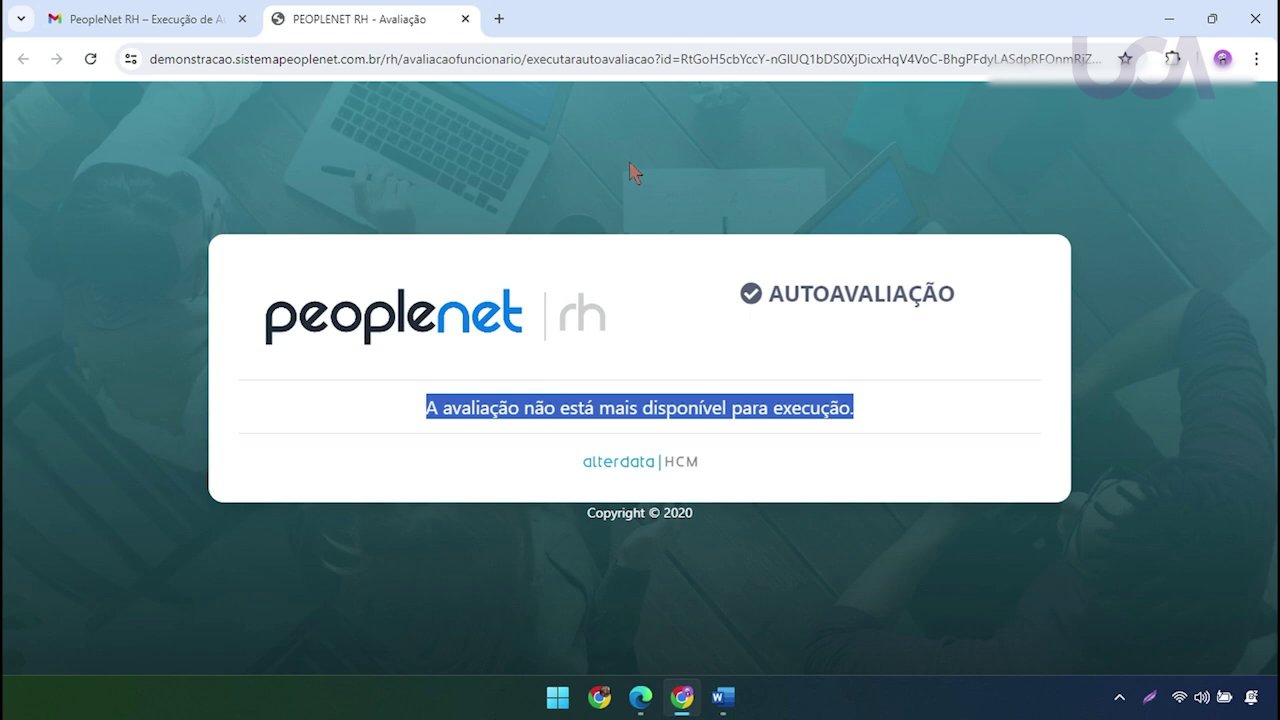
{"action": "left_click", "coordinate": [463, 19]}
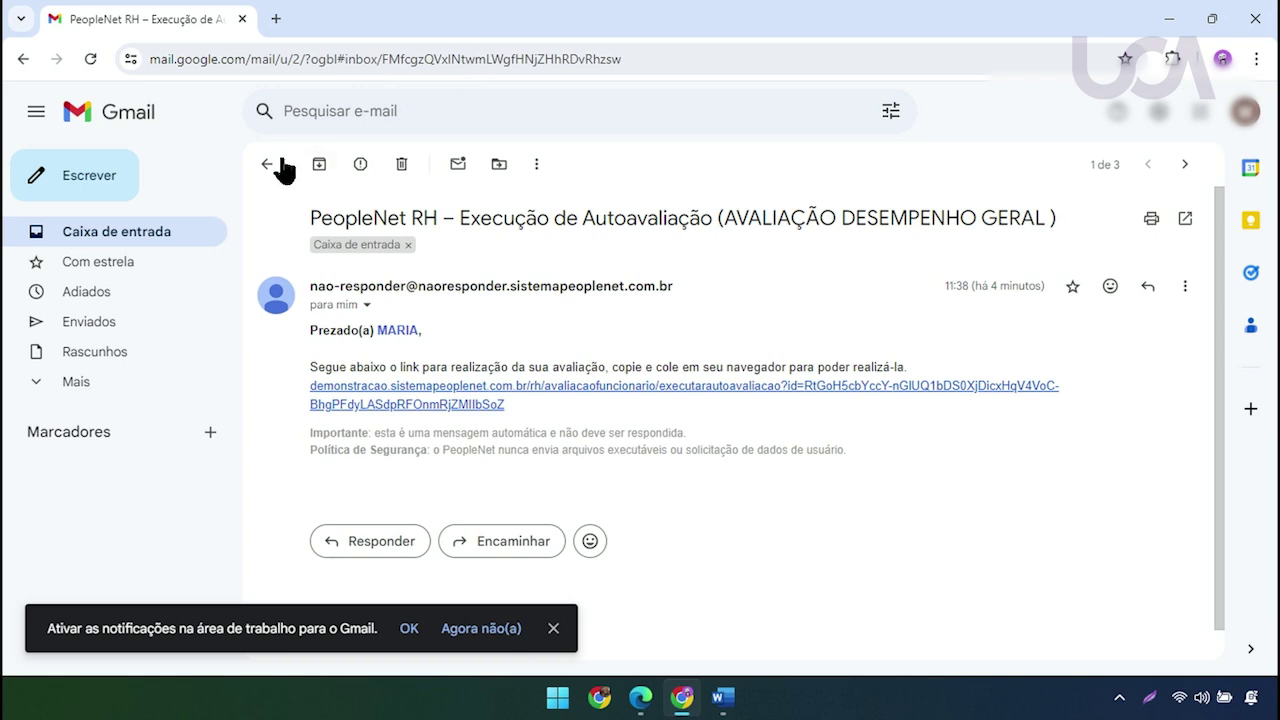
{"action": "left_click", "coordinate": [265, 168]}
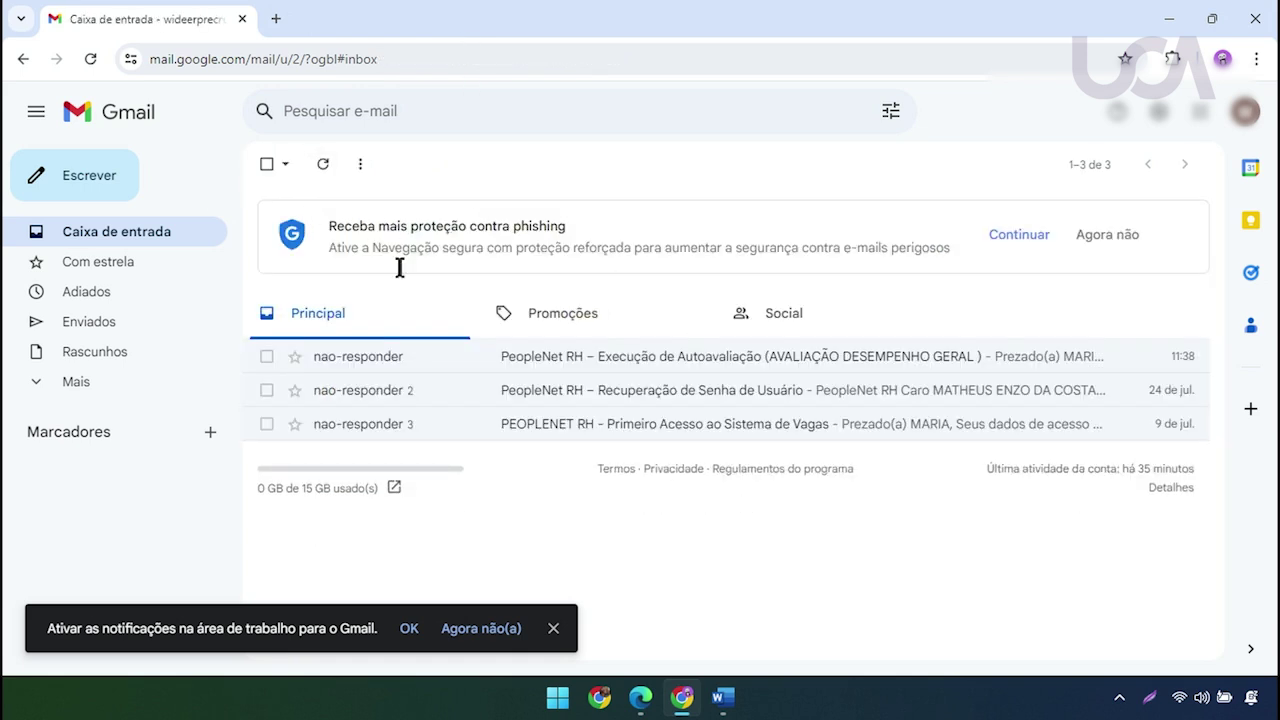
Reload the Gerenciar Autoavaliações page in the InPrivate window to confirm the self-evaluation now reads Realizado
{"action": "left_click", "coordinate": [643, 708]}
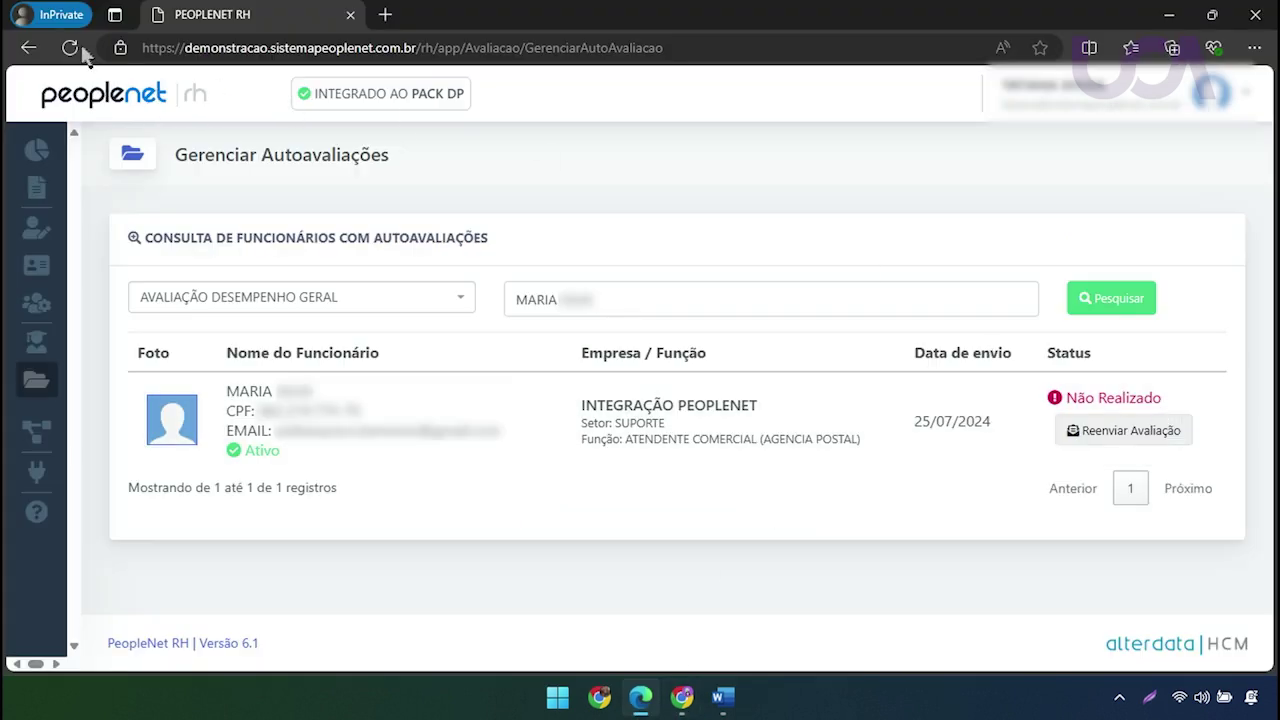
{"action": "left_click", "coordinate": [84, 50]}
{"action": "left_click", "coordinate": [720, 205]}
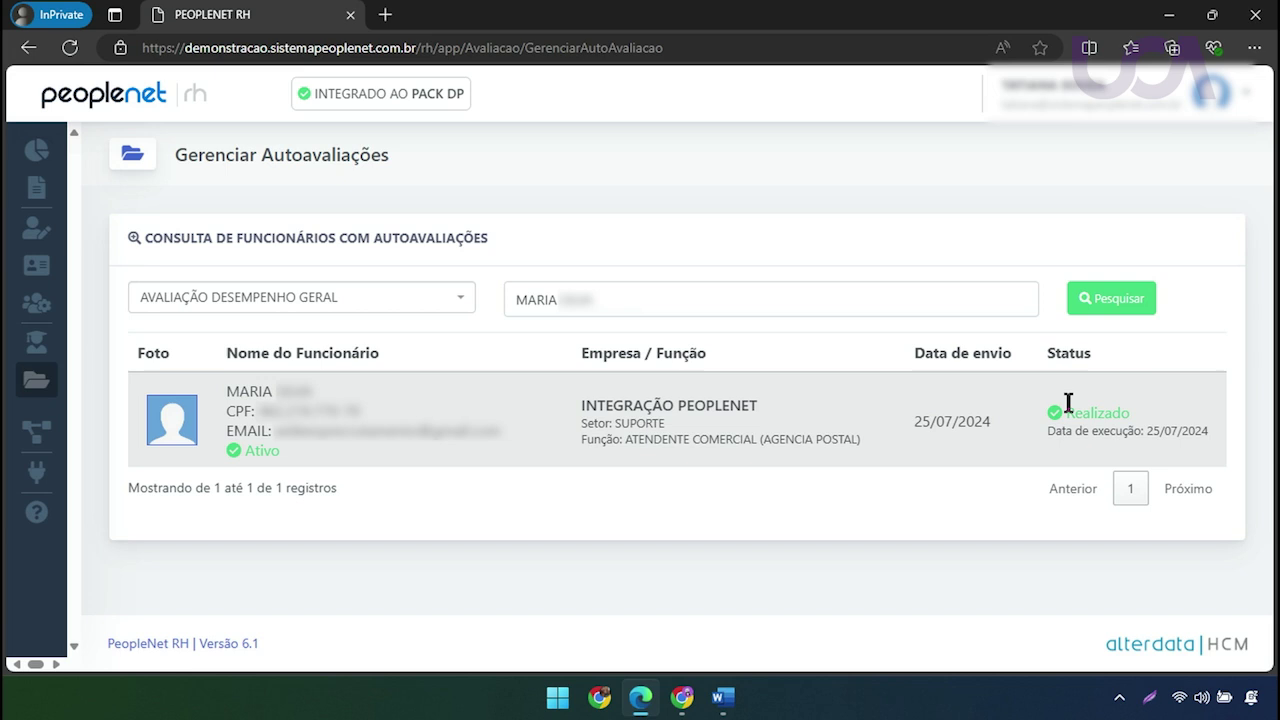
{"action": "left_click_drag", "start_coordinate": [1081, 412], "coordinate": [1131, 410]}
Go to Avaliações > Avaliações Realizadas from the sidebar
{"action": "mouse_move", "coordinate": [6, 318]}
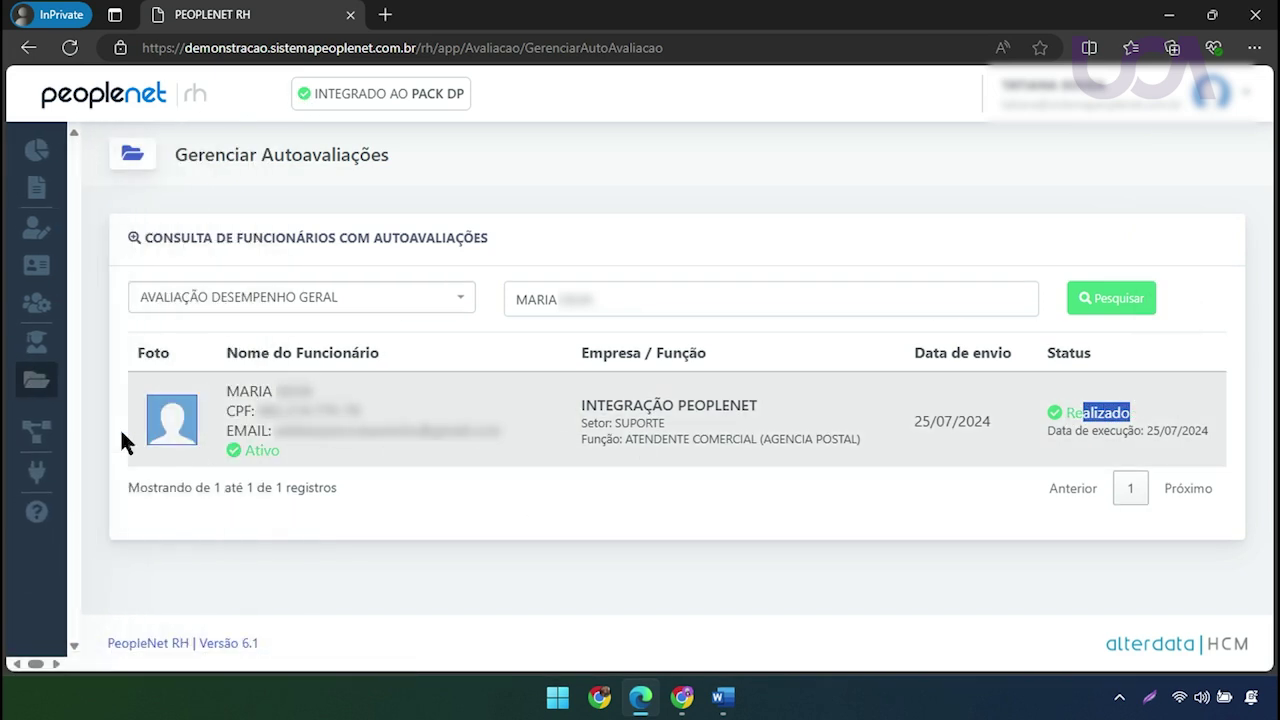
{"action": "mouse_move", "coordinate": [50, 440]}
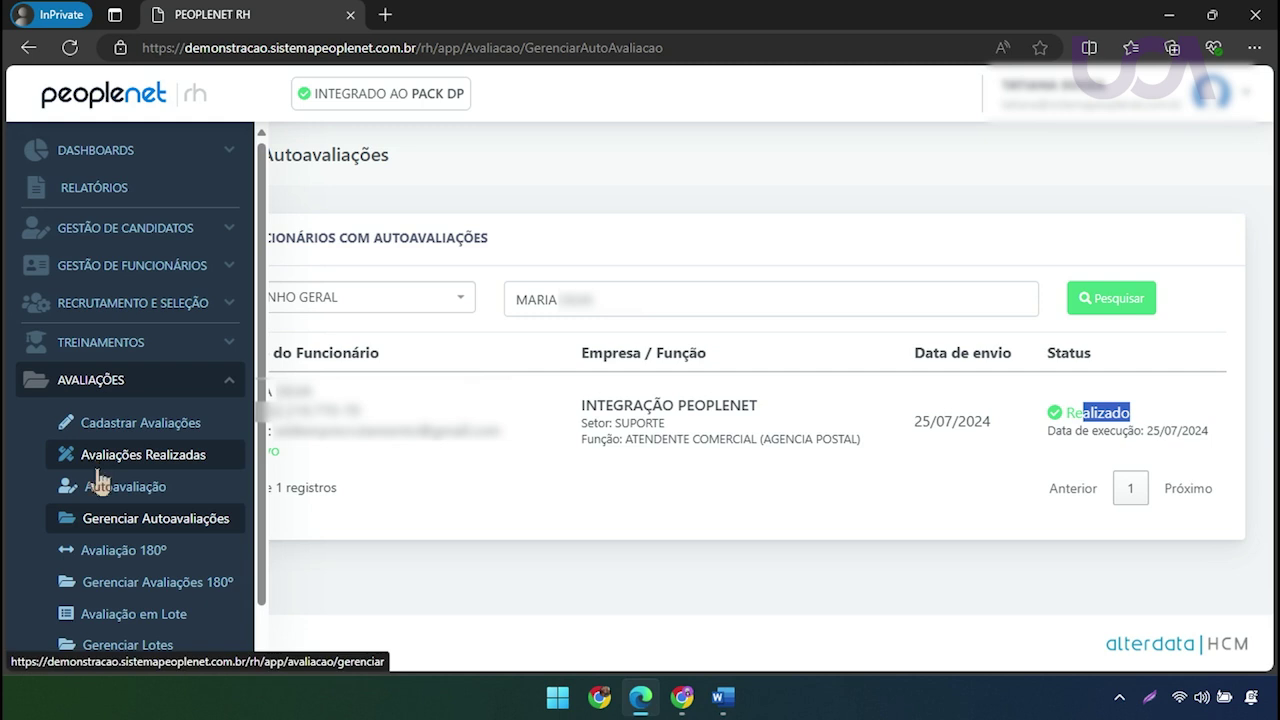
{"action": "scroll", "coordinate": [100, 480], "scroll_direction": "down", "scroll_amount": 1}
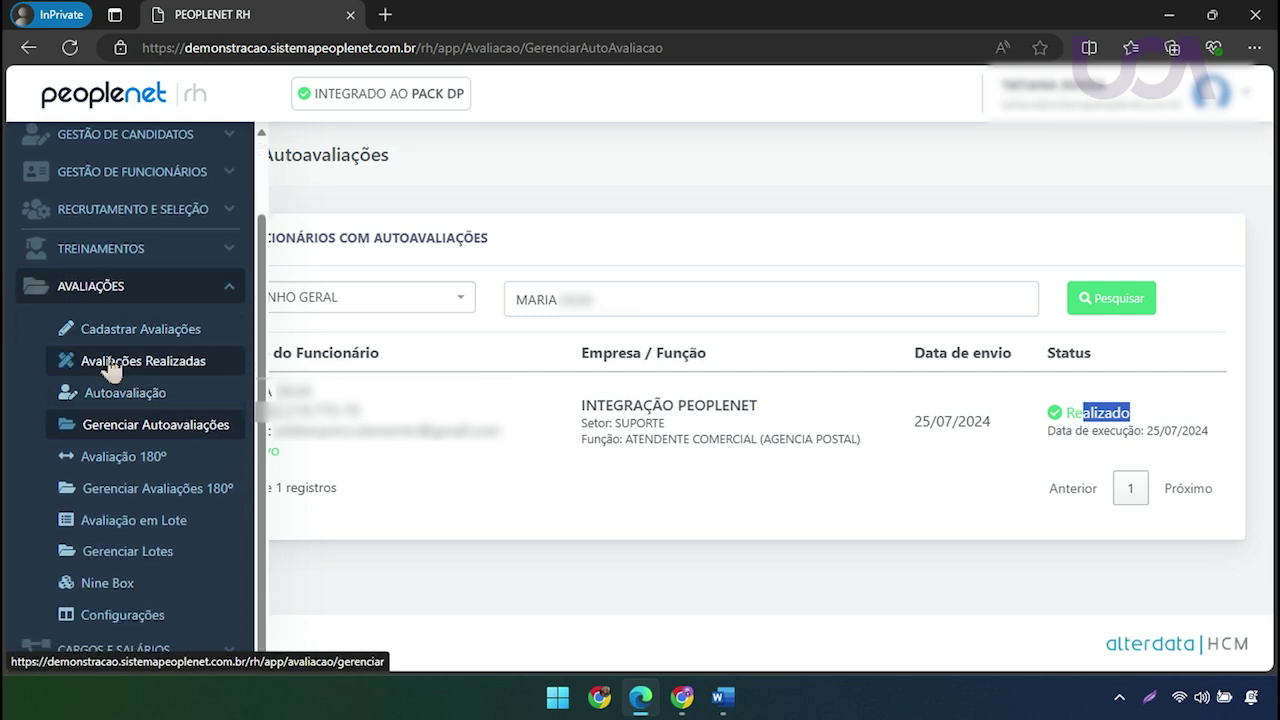
{"action": "left_click", "coordinate": [110, 364]}
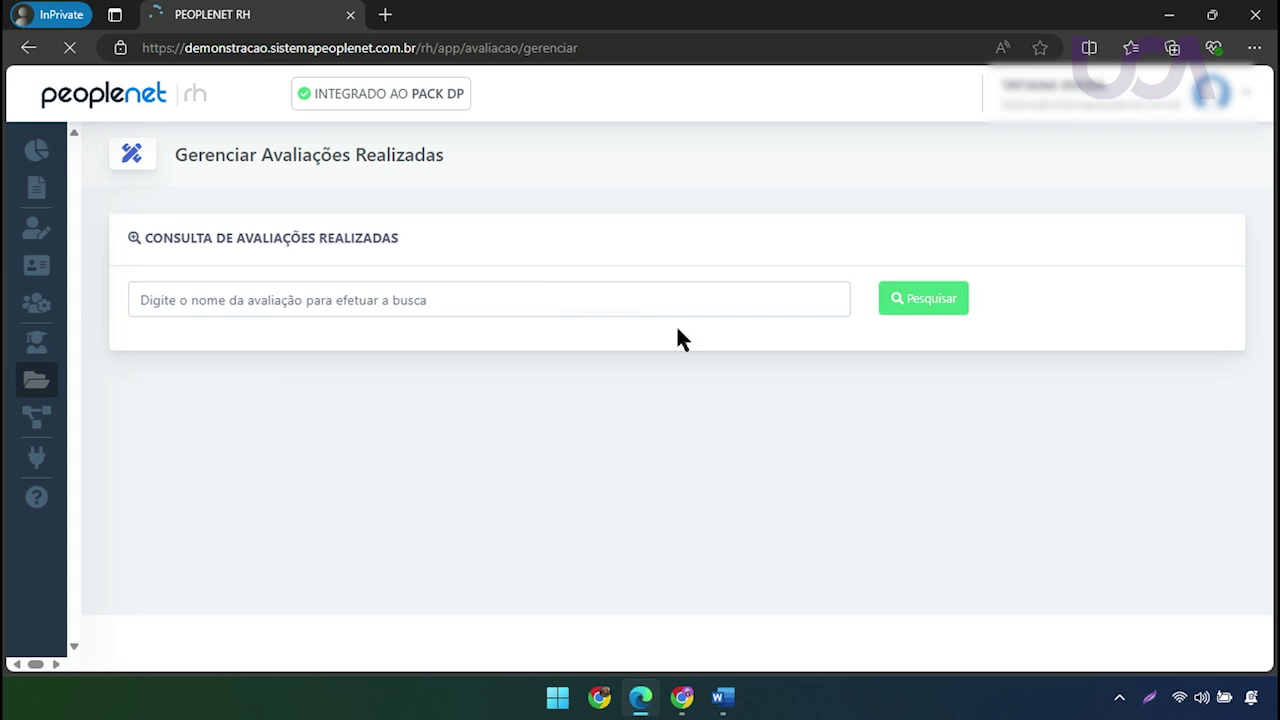
Search the completed evaluations for 'DESEMPENHO'
{"action": "left_click", "coordinate": [443, 311]}
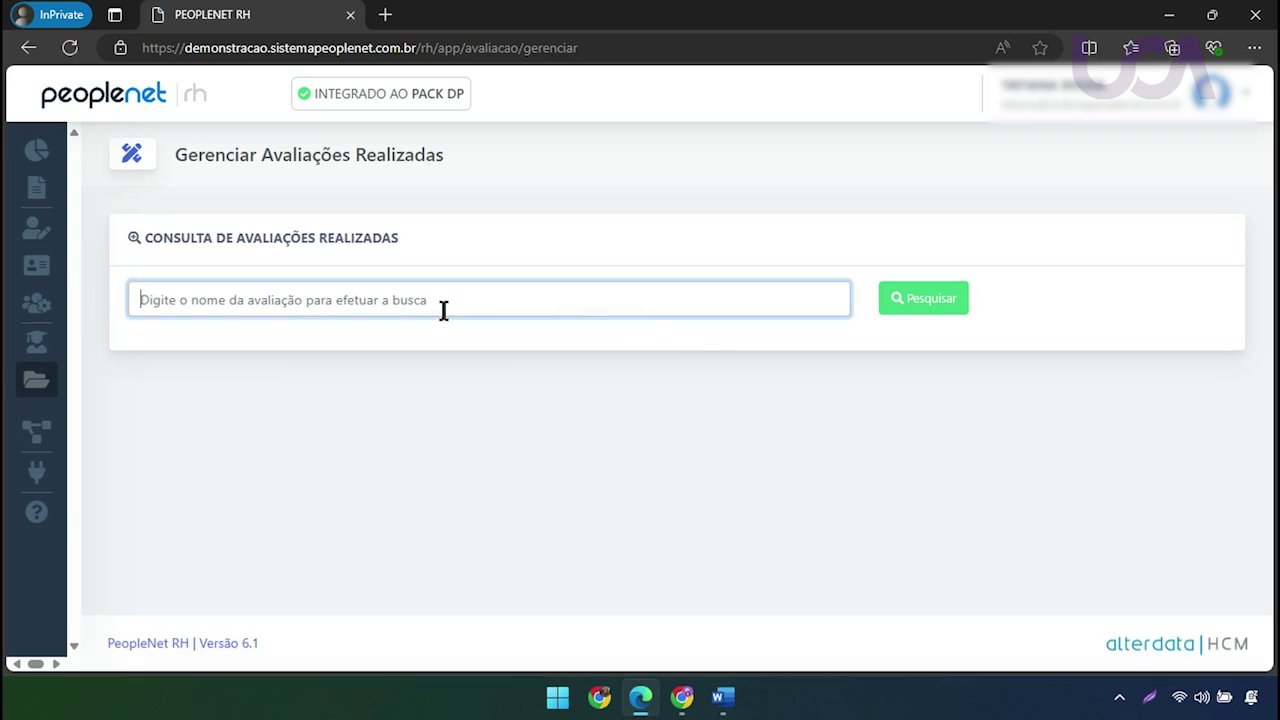
{"action": "type", "text": "DES"}
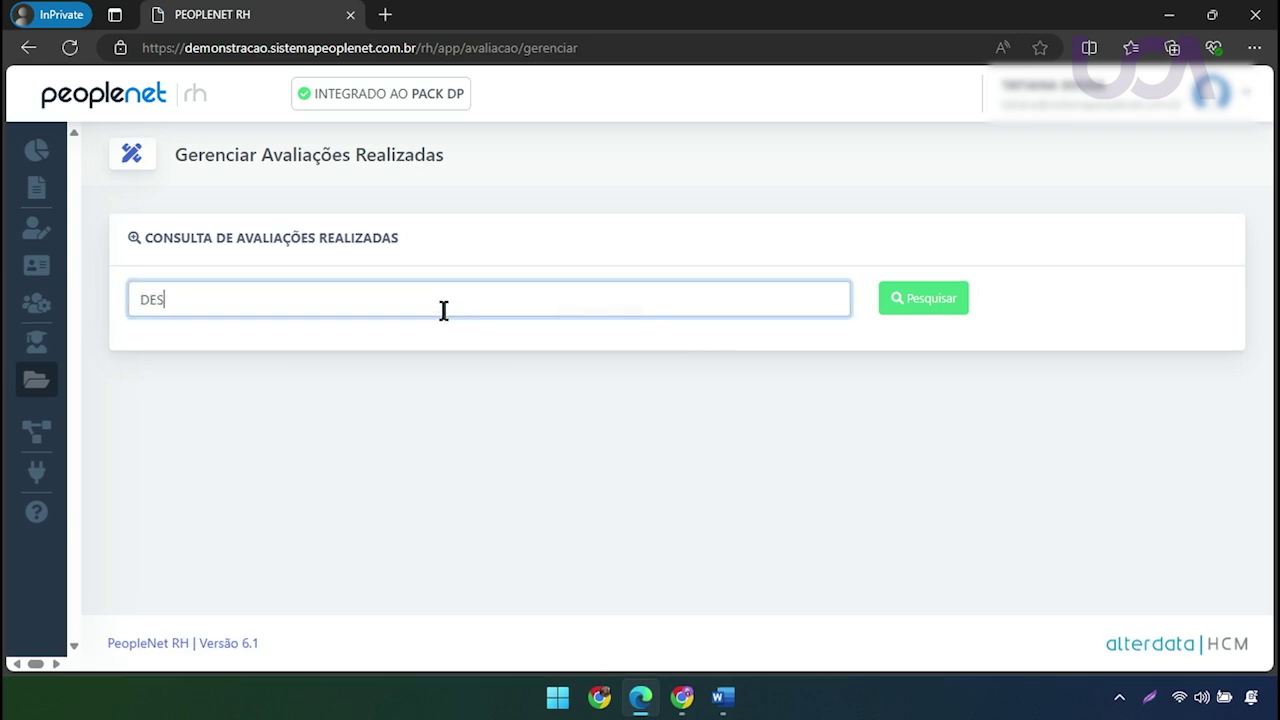
{"action": "type", "text": "EMPEHONHO"}
{"action": "key", "text": "Return"}
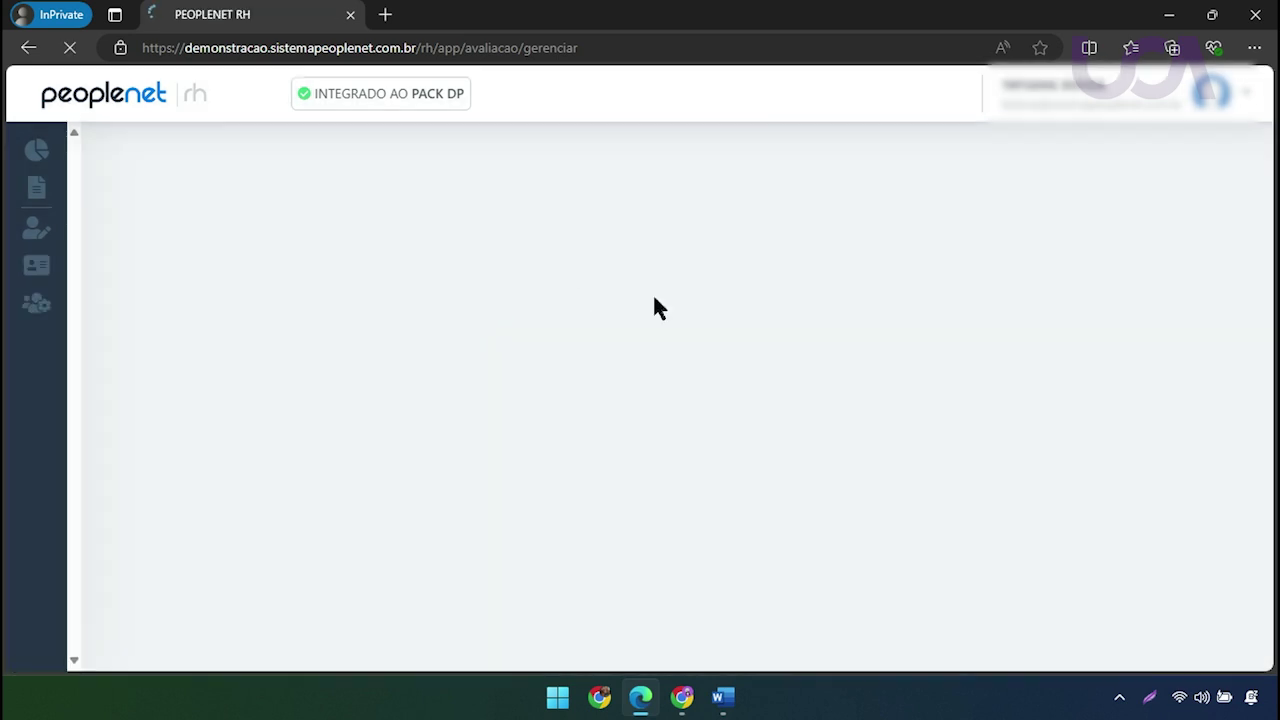
List AVALIAÇÃO DESEMPENHO GERAL's employees and view the employee's 25/07/2024 evaluation history
{"action": "left_click", "coordinate": [1078, 392]}
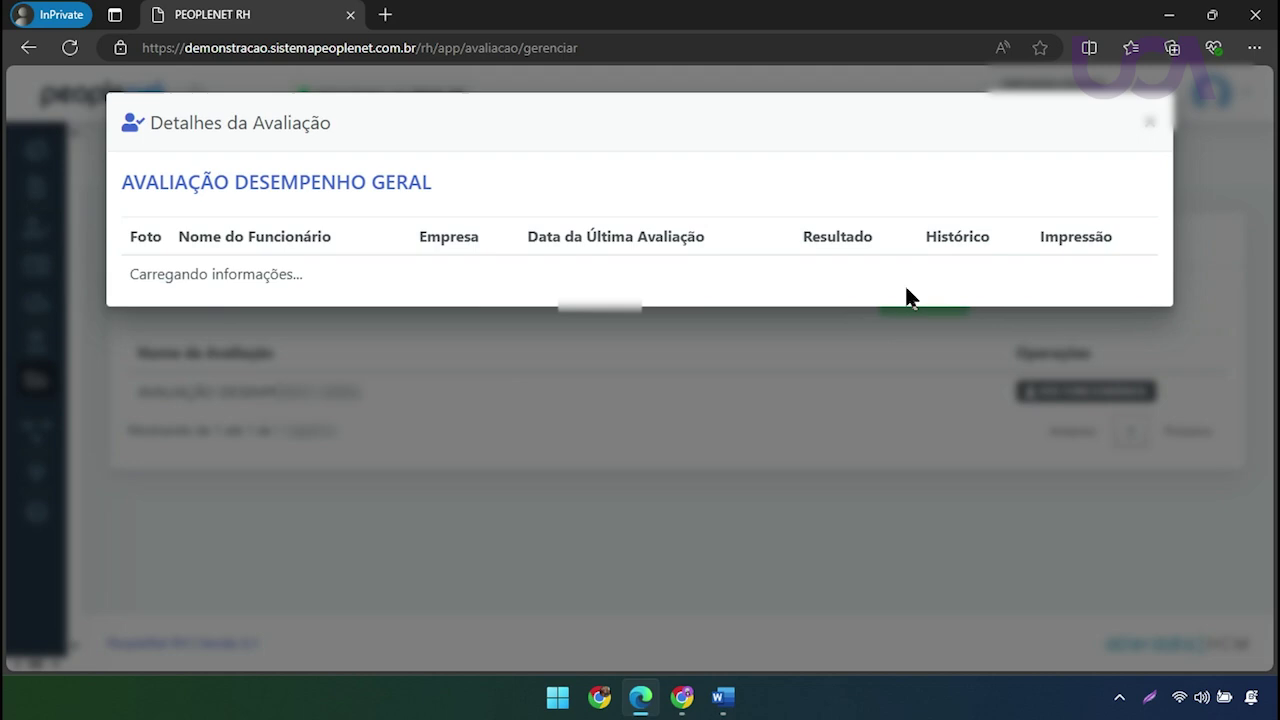
{"action": "scroll", "coordinate": [843, 466], "scroll_direction": "down", "scroll_amount": 4}
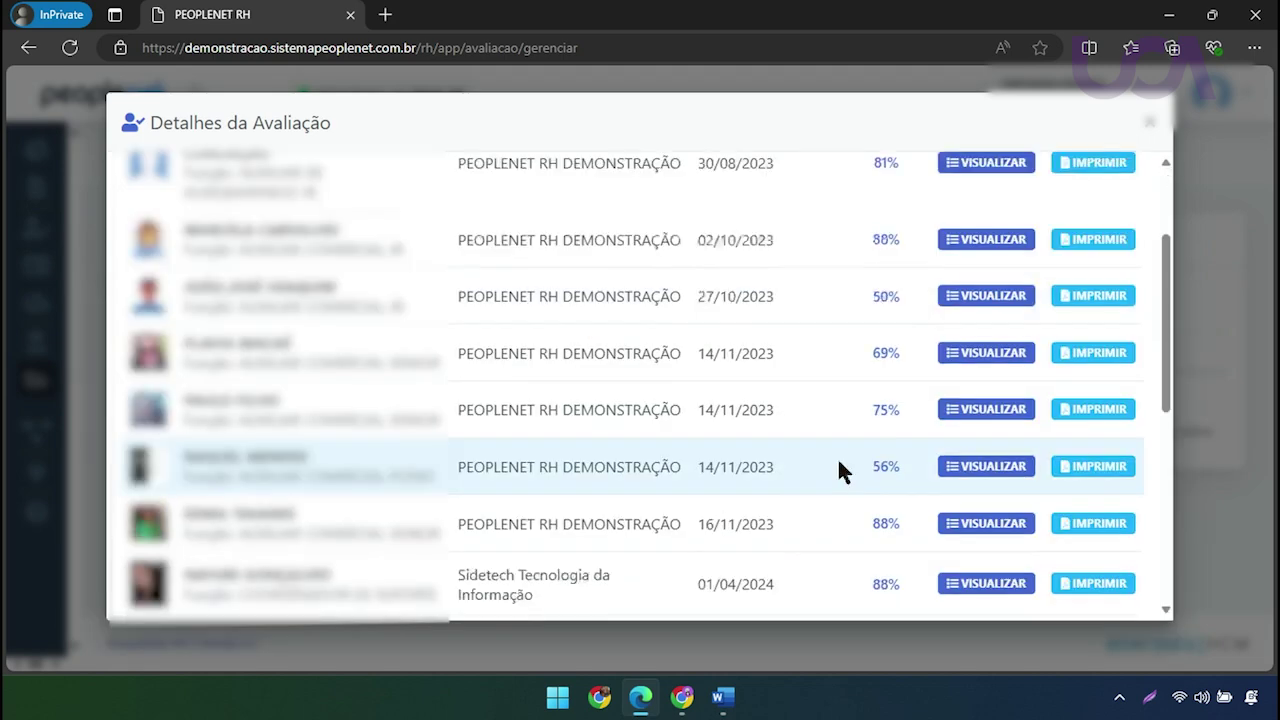
{"action": "scroll", "coordinate": [880, 484], "scroll_direction": "down", "scroll_amount": 3}
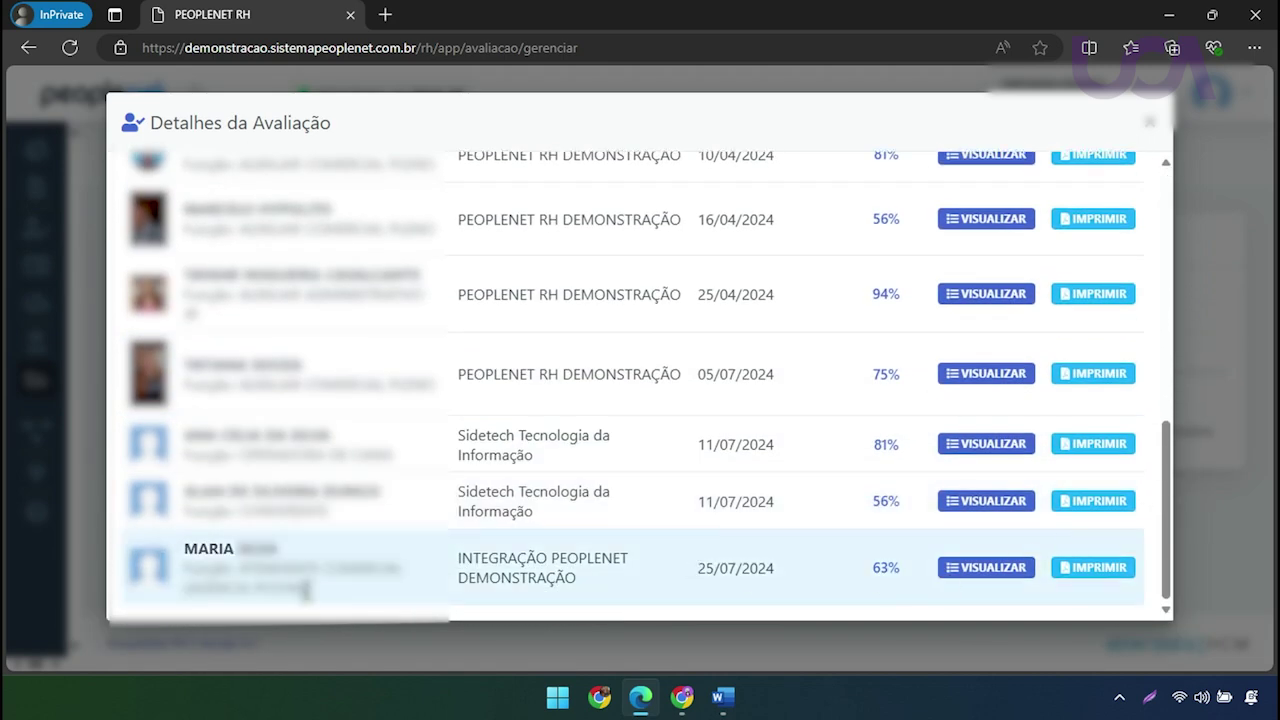
{"action": "left_click", "coordinate": [984, 568]}
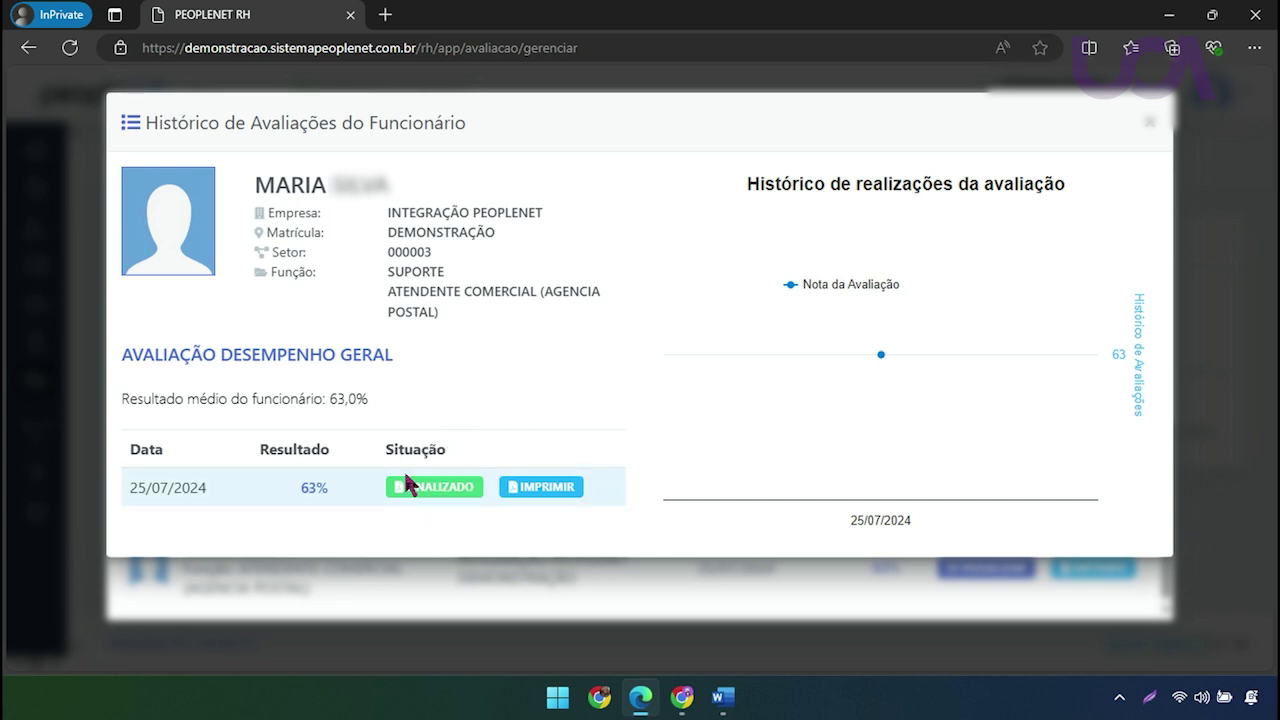
Open the FINALIZADO 63% evaluation's details, then print the result to PDF from the history page
{"action": "mouse_move", "coordinate": [863, 451]}
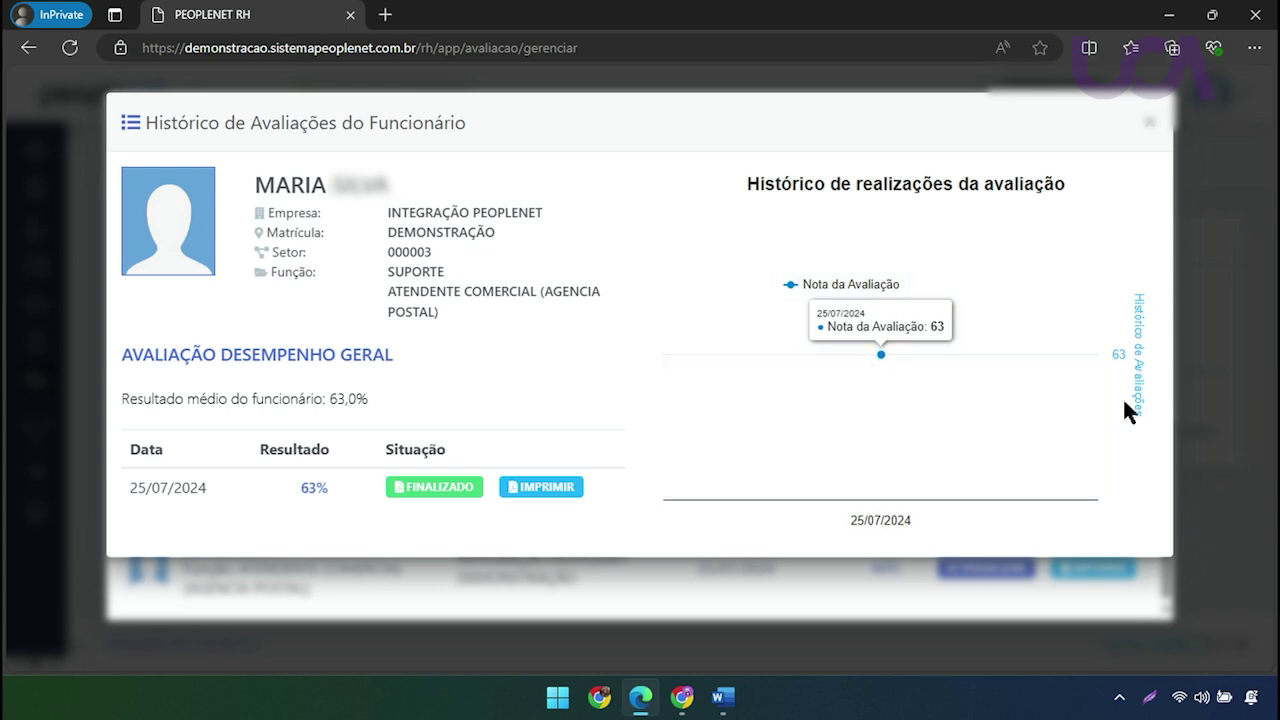
{"action": "mouse_move", "coordinate": [724, 280]}
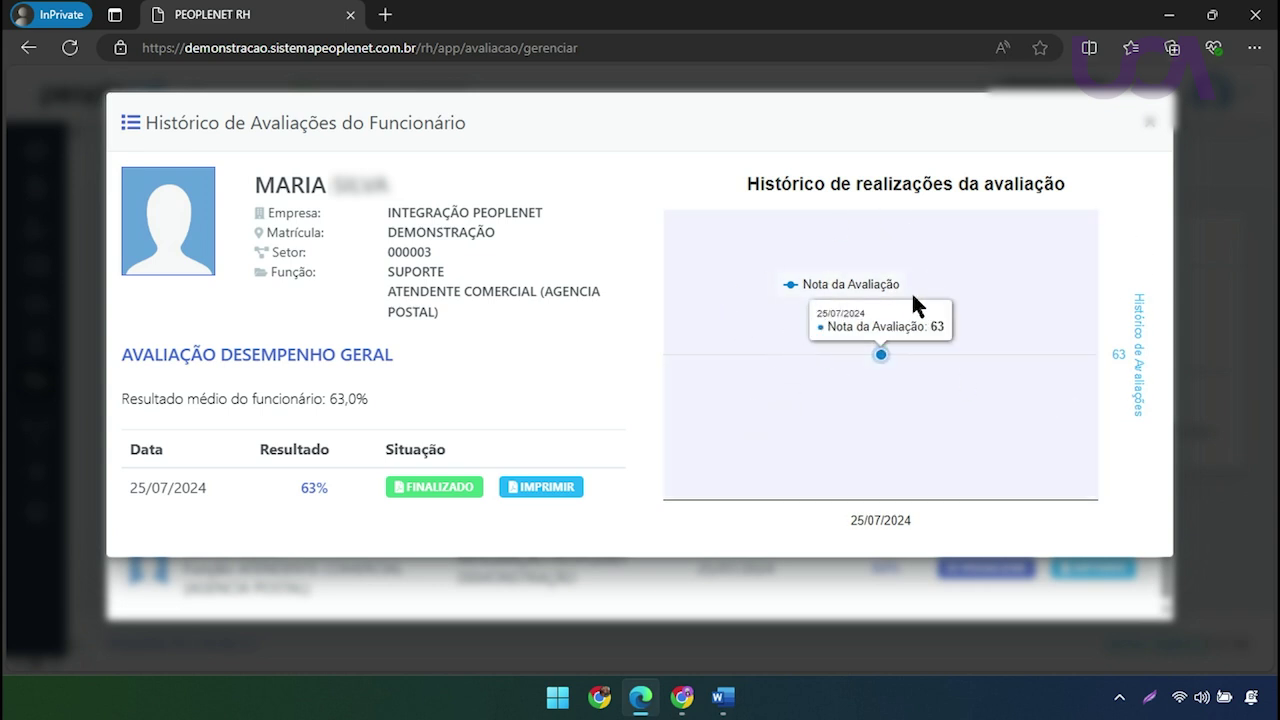
{"action": "left_click", "coordinate": [430, 490]}
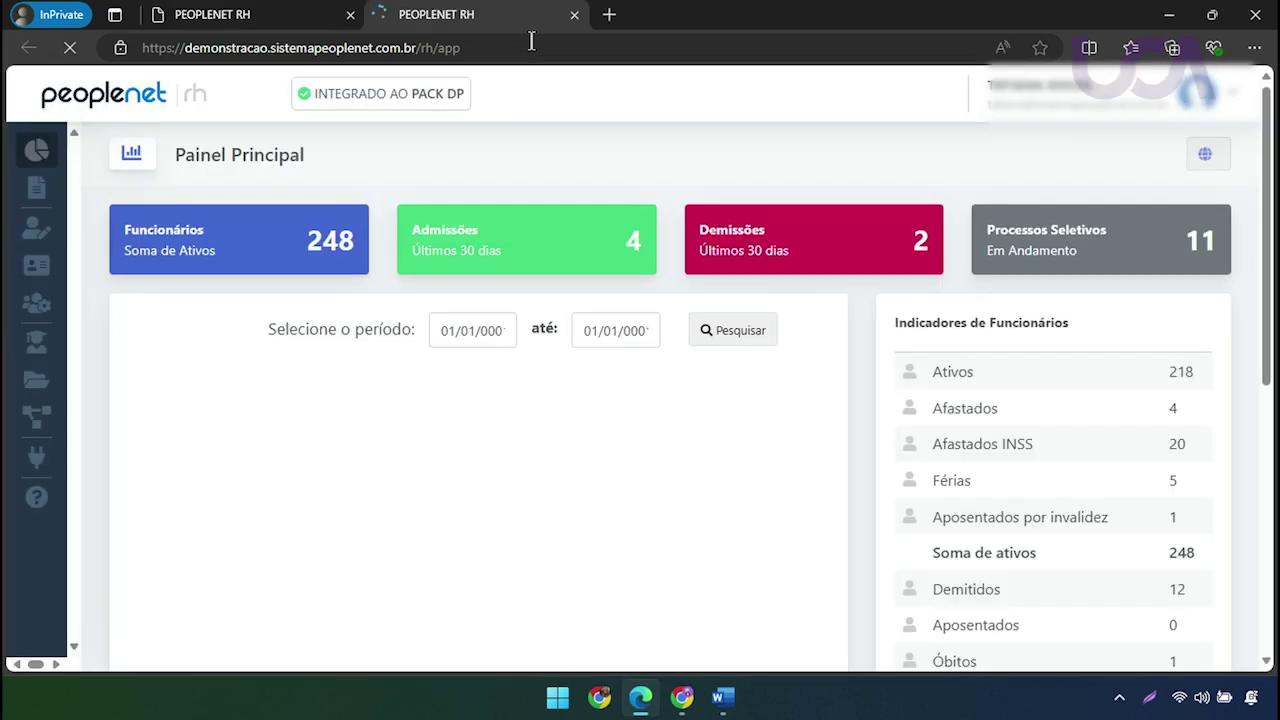
{"action": "left_click", "coordinate": [263, 13]}
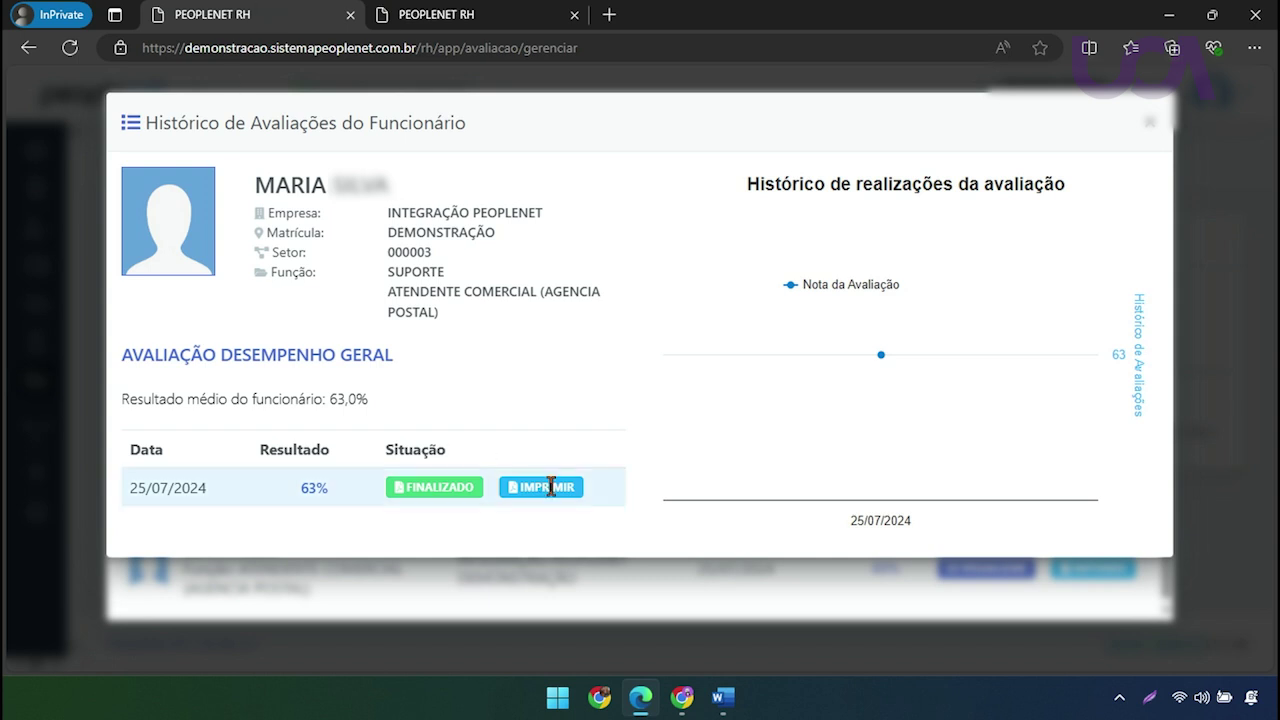
{"action": "left_click", "coordinate": [541, 487]}
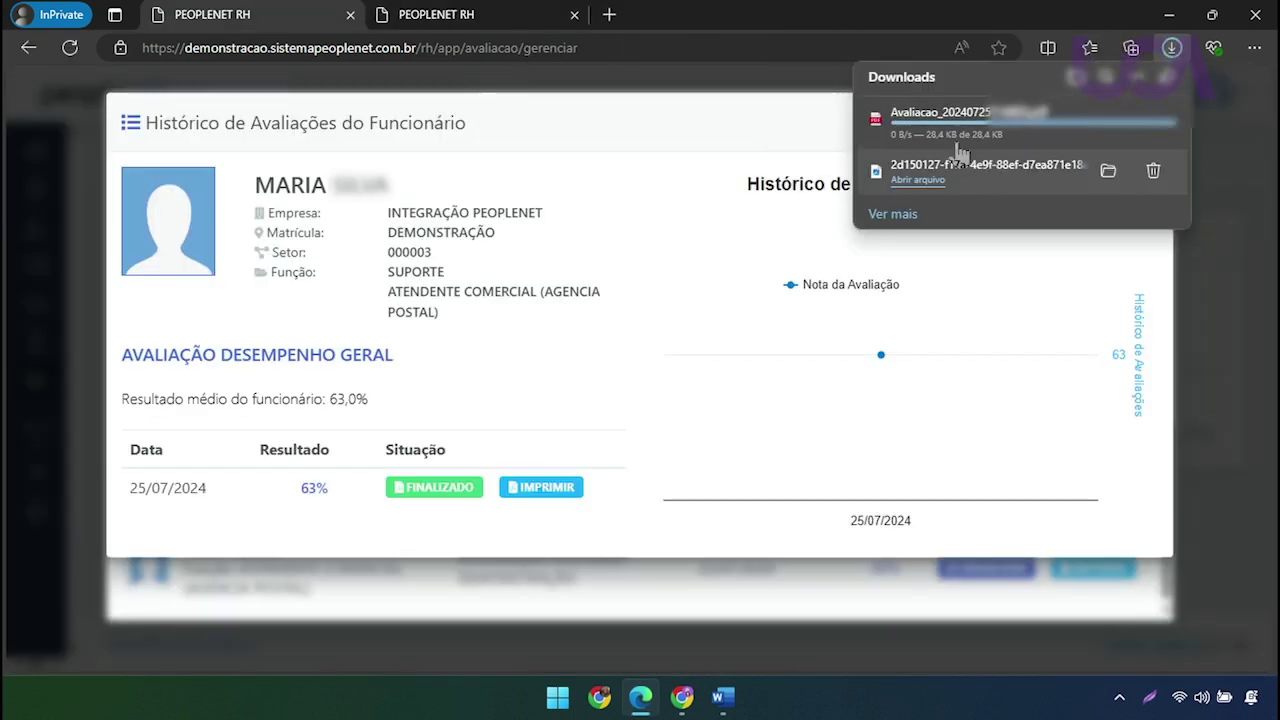